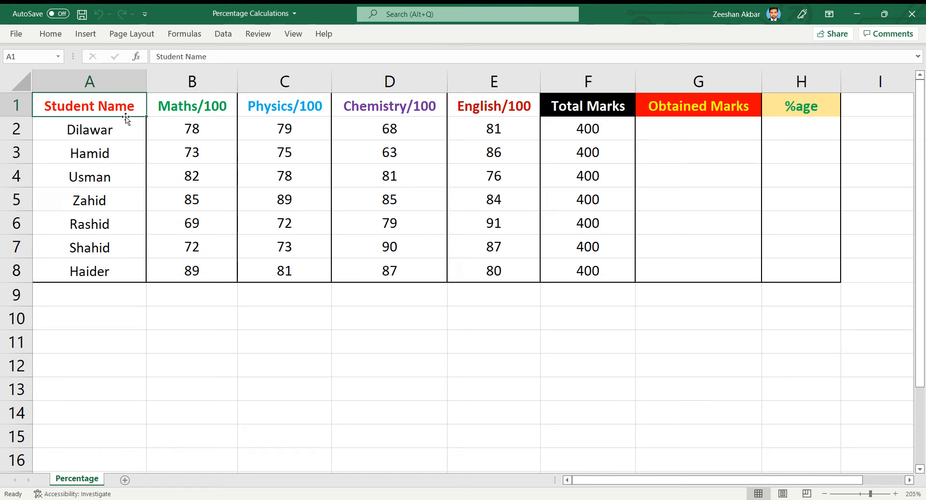
# Examine the subject headings in row 1, from Maths/100 across to English/100
pyautogui.press('Right')
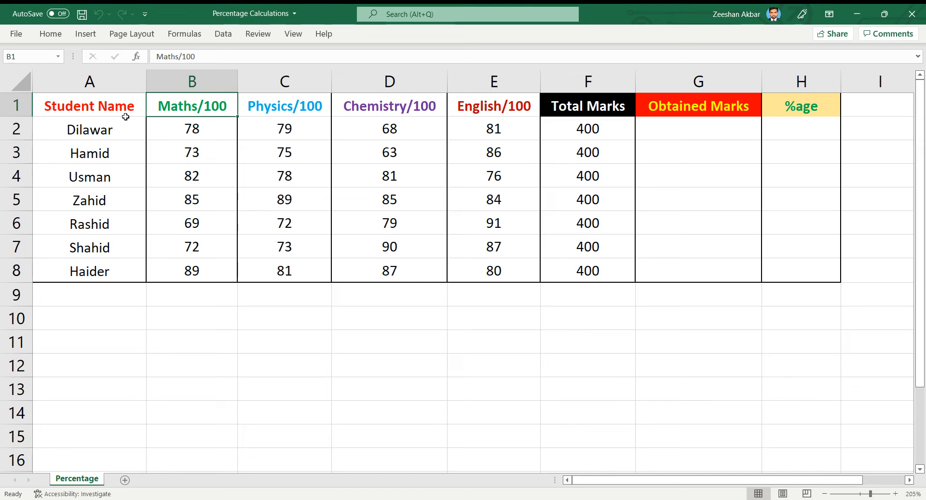
pyautogui.press('Right')
pyautogui.press('Right')
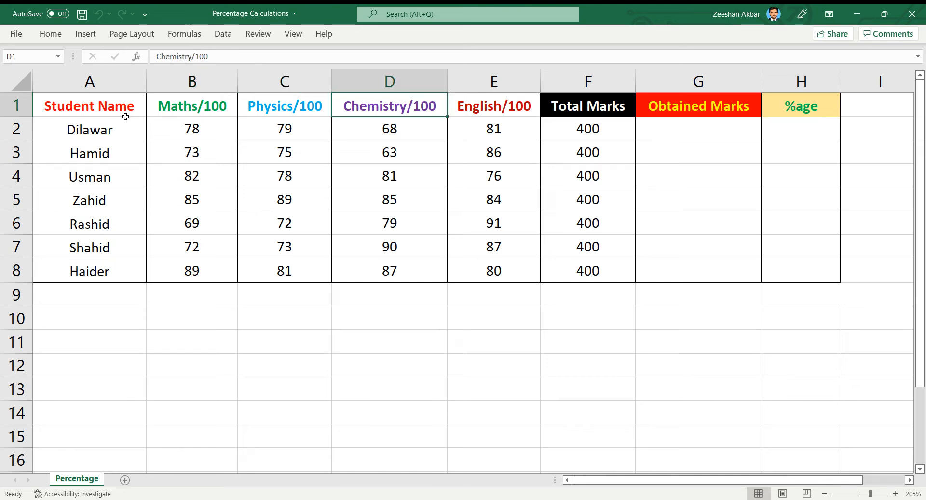
pyautogui.press('Right')
pyautogui.press('Left')
pyautogui.press('Left')
pyautogui.press('Left')
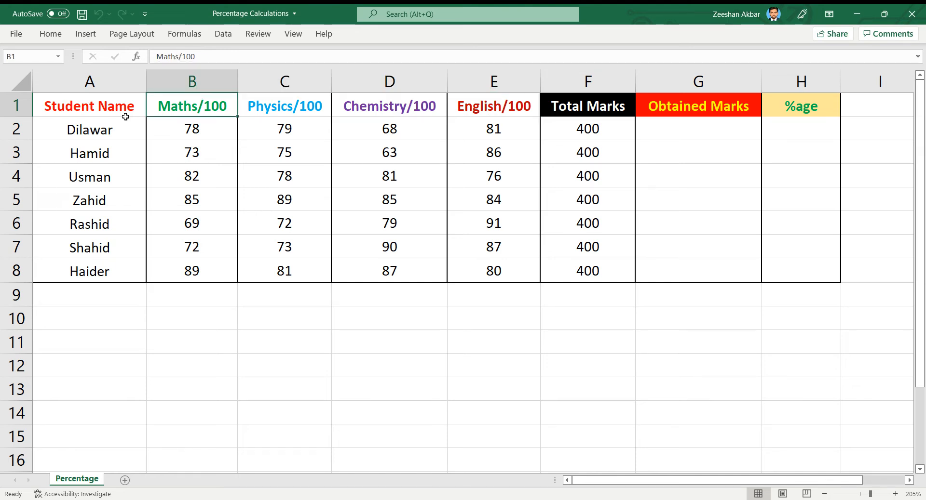
# Review the student names in A2:A8 under the Student Name heading
pyautogui.click(95, 105)
pyautogui.press('Down')
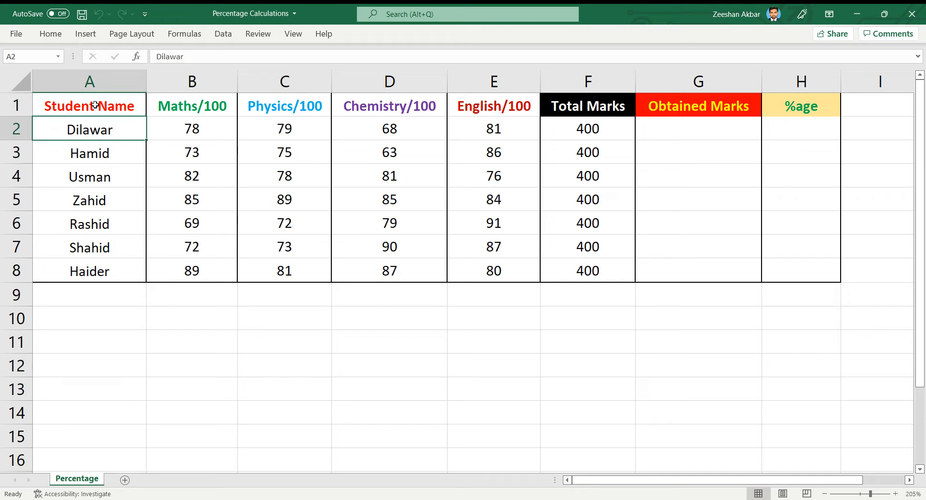
pyautogui.hotkey('shift', 'Down')
pyautogui.hotkey('shift', 'Down')
pyautogui.hotkey('shift', 'Down')
pyautogui.hotkey('shift', 'Down')
pyautogui.hotkey('shift', 'Down')
pyautogui.hotkey('shift', 'Down')
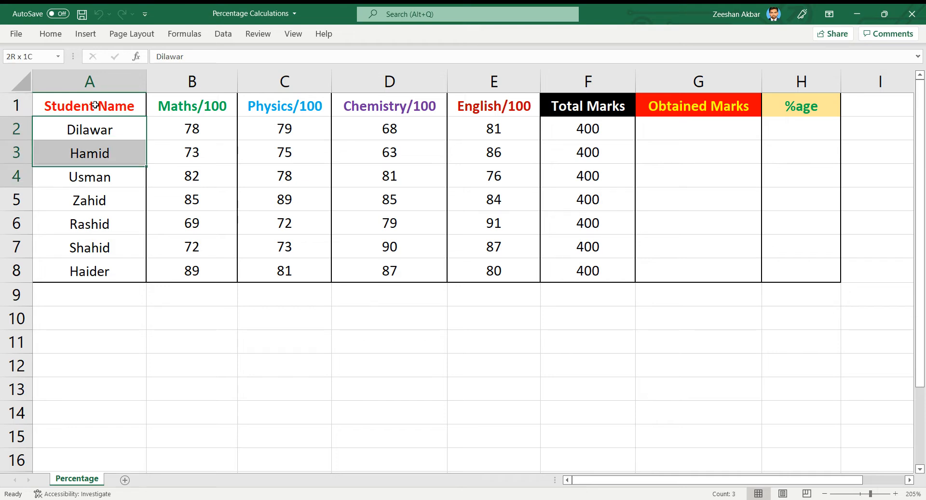
pyautogui.hotkey('shift', 'Up')
pyautogui.hotkey('shift', 'Up')
pyautogui.hotkey('shift', 'Up')
pyautogui.hotkey('shift', 'Up')
pyautogui.hotkey('shift', 'Up')
pyautogui.hotkey('shift', 'Up')
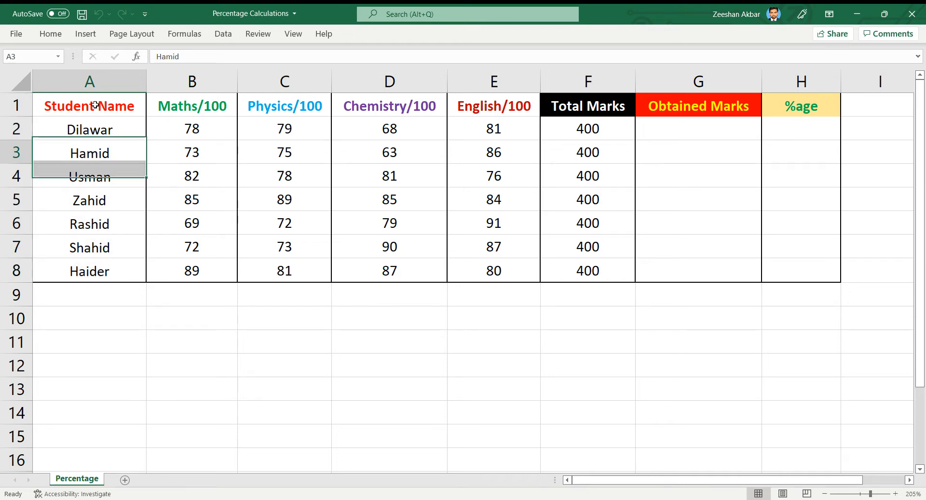
pyautogui.press('Down')
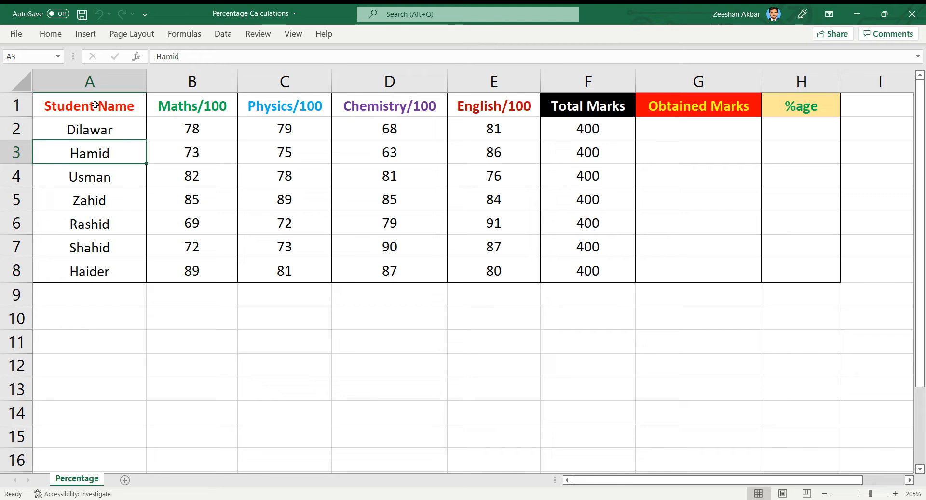
pyautogui.press('Down')
pyautogui.press('Down')
pyautogui.press('Down')
pyautogui.press('Down')
pyautogui.press('Down')
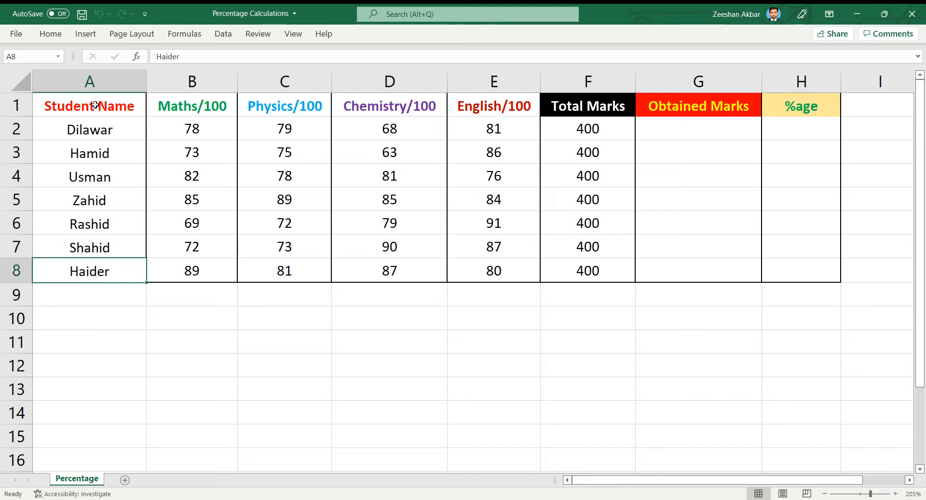
# Review the Maths/100 heading and select its marks in B2:B8
pyautogui.press('Right')
pyautogui.press('Up')
pyautogui.press('Up')
pyautogui.press('Up')
pyautogui.press('Up')
pyautogui.press('Up')
pyautogui.press('Up')
pyautogui.press('Up')
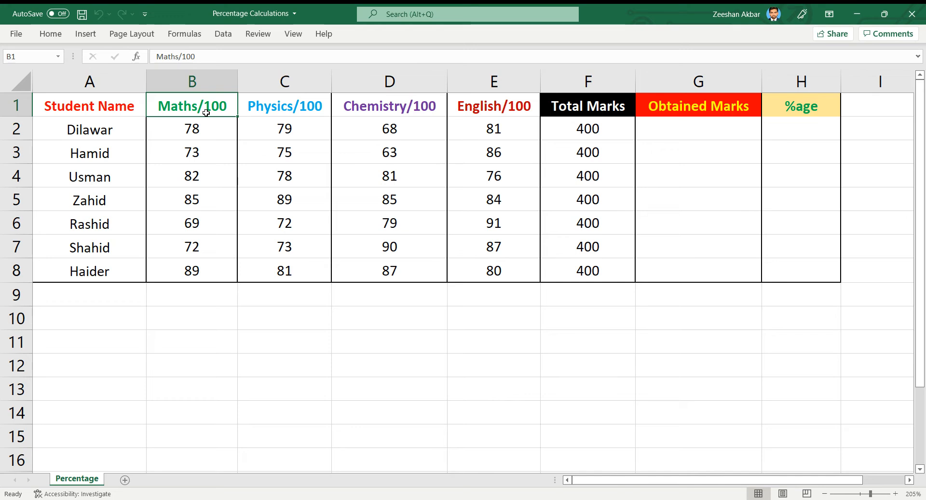
pyautogui.press('Down')
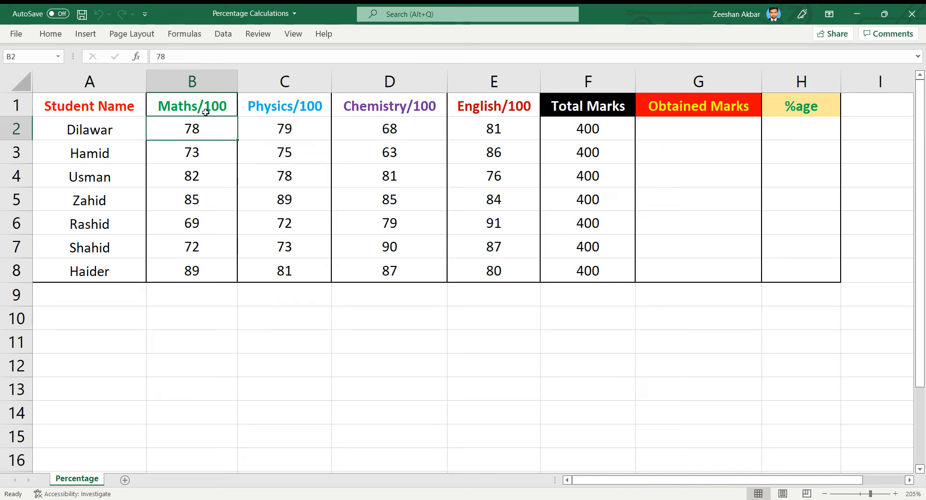
pyautogui.hotkey('shift', 'Down')
pyautogui.hotkey('shift', 'Down')
pyautogui.hotkey('shift', 'Down')
pyautogui.hotkey('shift', 'Down')
pyautogui.hotkey('shift', 'Down')
pyautogui.hotkey('shift', 'Down')
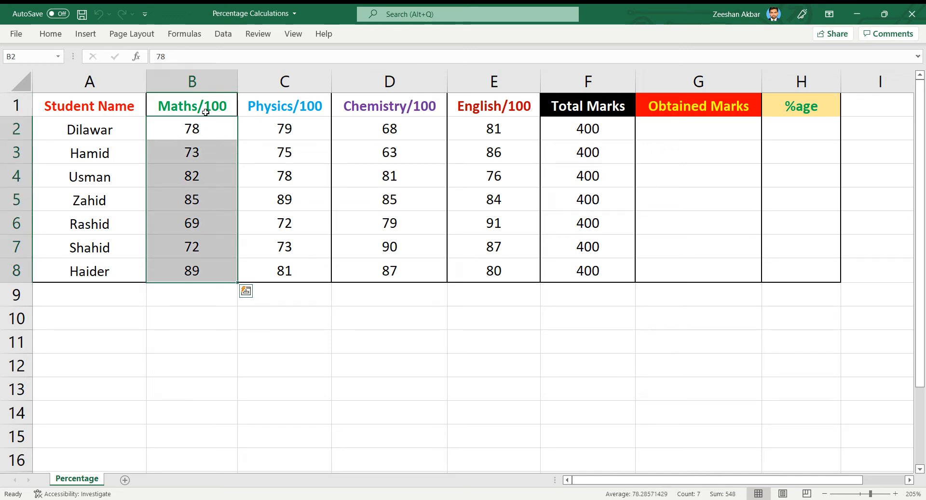
# Review the Physics/100 heading and select its marks in C2:C8
pyautogui.press('Right')
pyautogui.press('Up')
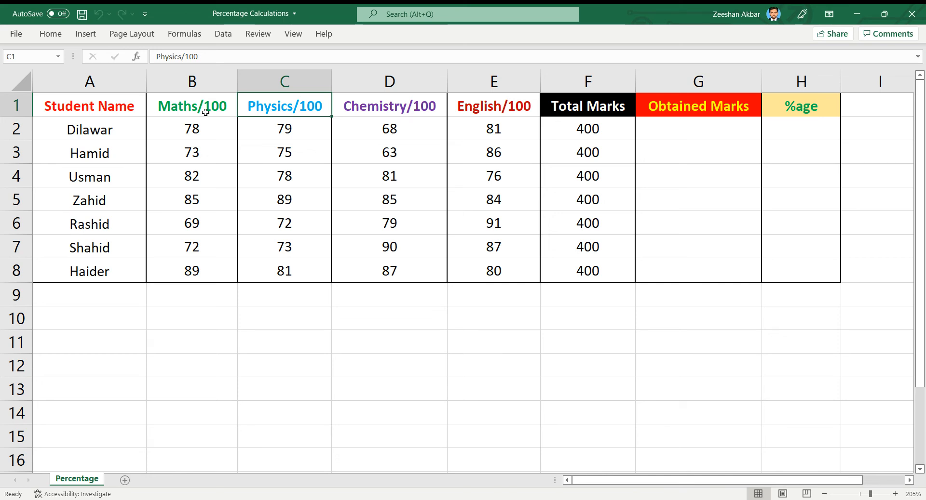
pyautogui.press('Down')
pyautogui.hotkey('shift', 'Down')
pyautogui.hotkey('shift', 'Down')
pyautogui.hotkey('shift', 'Down')
pyautogui.hotkey('shift', 'Down')
pyautogui.hotkey('shift', 'Down')
pyautogui.hotkey('shift', 'Down')
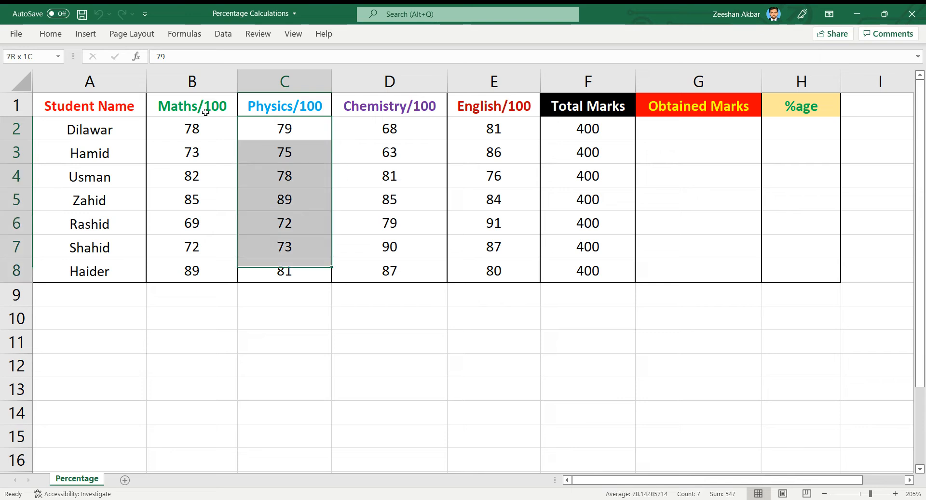
# Review the Chemistry/100 heading and select its marks in D2:D8
pyautogui.press('Right')
pyautogui.press('Up')
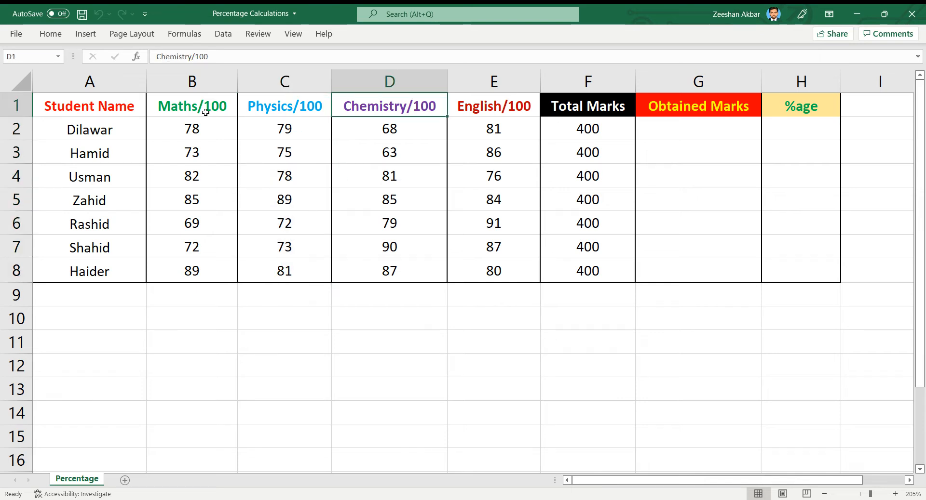
pyautogui.press('Down')
pyautogui.hotkey('shift', 'Down')
pyautogui.hotkey('shift', 'Down')
pyautogui.hotkey('shift', 'Down')
pyautogui.hotkey('shift', 'Down')
pyautogui.hotkey('shift', 'Down')
pyautogui.hotkey('shift', 'Down')
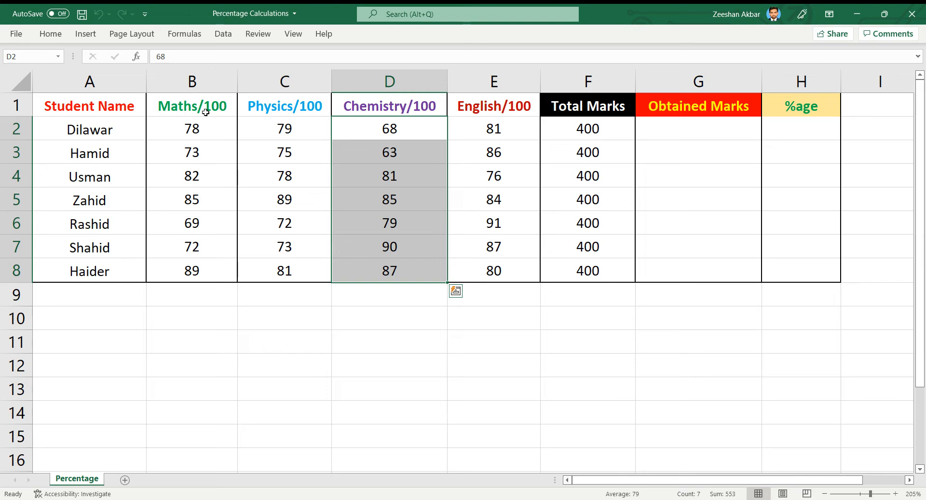
# Select the English/100 heading together with its marks in E1:E8 for review
pyautogui.press('Right')
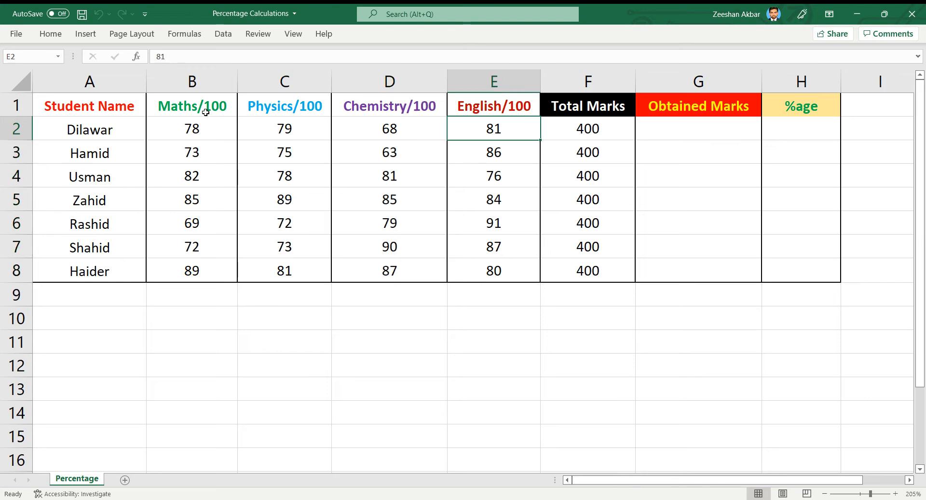
pyautogui.press('Up')
pyautogui.hotkey('shift', 'Down')
pyautogui.hotkey('shift', 'Down')
pyautogui.hotkey('shift', 'Down')
pyautogui.hotkey('shift', 'Down')
pyautogui.hotkey('shift', 'Down')
pyautogui.hotkey('shift', 'Down')
pyautogui.hotkey('shift', 'Down')
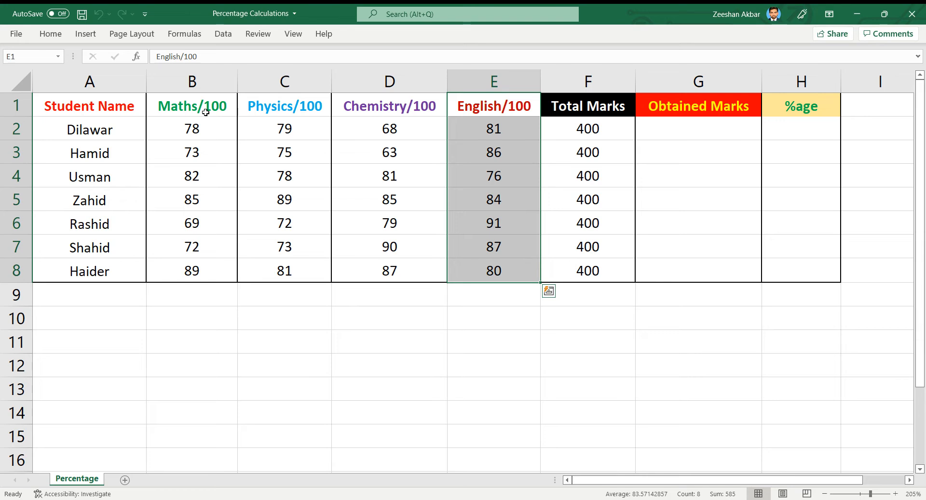
# Select the four subject headings in B1:E1 to compare them with the Total Marks column
pyautogui.press('Right')
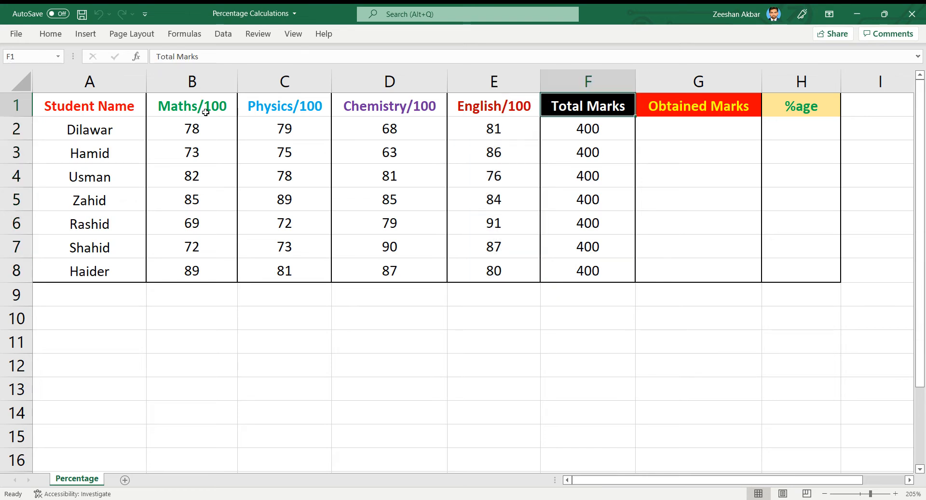
pyautogui.press('Left')
pyautogui.press('Left')
pyautogui.press('Left')
pyautogui.press('Left')
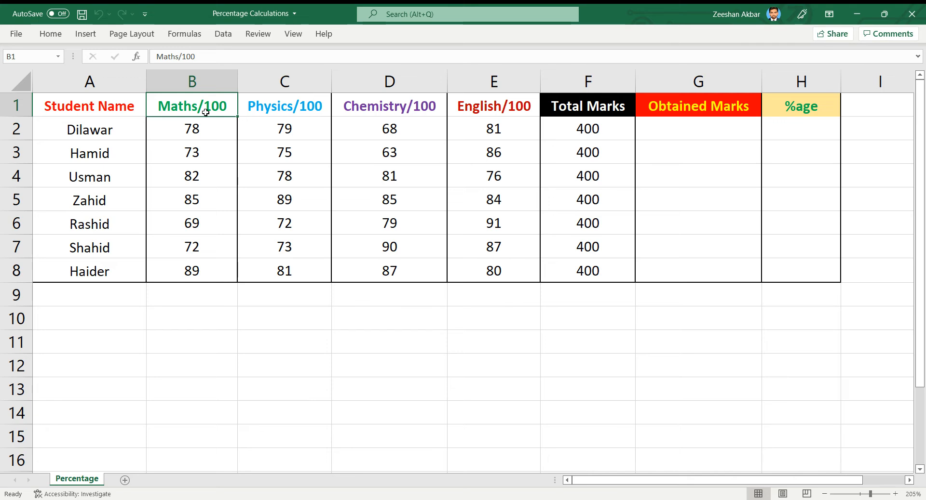
pyautogui.hotkey('shift', 'Right')
pyautogui.hotkey('shift', 'Right')
pyautogui.hotkey('shift', 'Right')
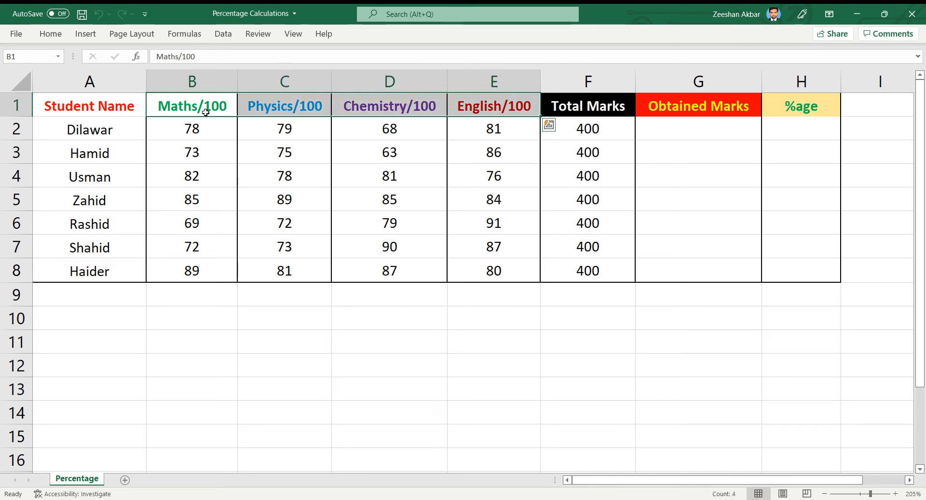
# Review the Total Marks values in F2:F8 for all the students
pyautogui.press('Right')
pyautogui.press('Right')
pyautogui.press('Right')
pyautogui.press('Right')
pyautogui.press('Down')
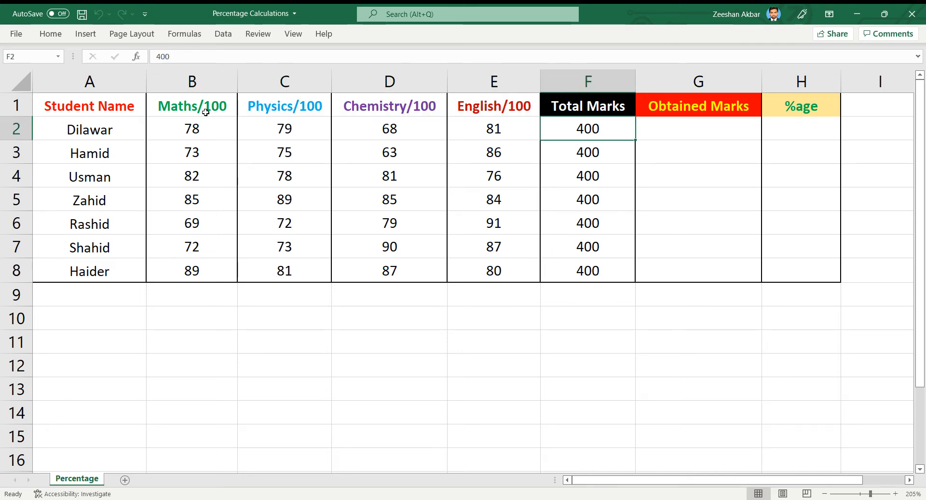
pyautogui.hotkey('shift', 'Down')
pyautogui.hotkey('shift', 'Down')
pyautogui.hotkey('shift', 'Down')
pyautogui.hotkey('shift', 'Down')
pyautogui.hotkey('shift', 'Down')
pyautogui.hotkey('shift', 'Down')
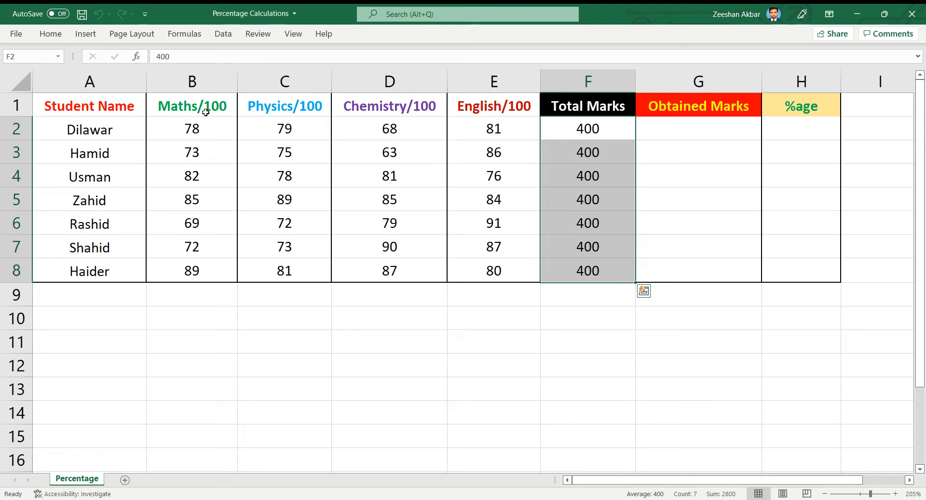
pyautogui.hotkey('shift', 'Up')
pyautogui.hotkey('shift', 'Up')
pyautogui.hotkey('shift', 'Up')
pyautogui.hotkey('shift', 'Up')
pyautogui.hotkey('shift', 'Up')
pyautogui.hotkey('shift', 'Up')
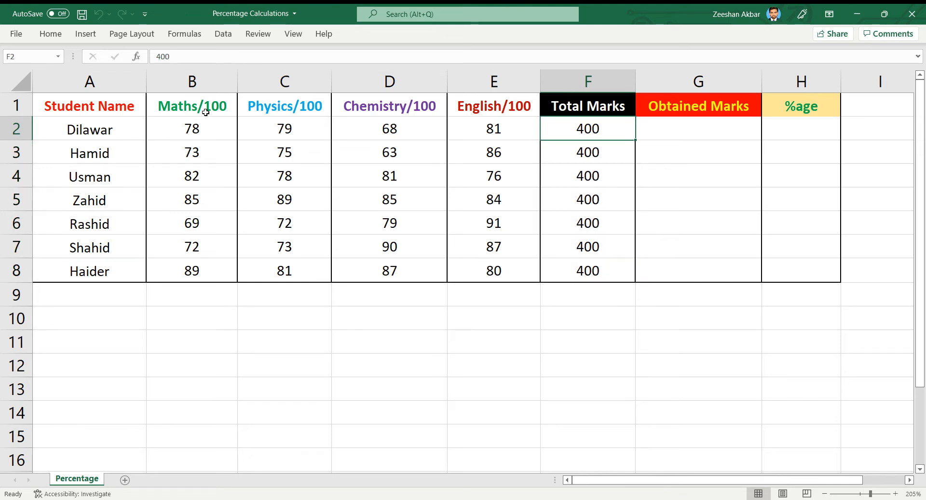
# Enter =SUM(B2:E2) in G2 to add up the first student's obtained marks across the four subjects
pyautogui.press('Right')
pyautogui.press('Right')
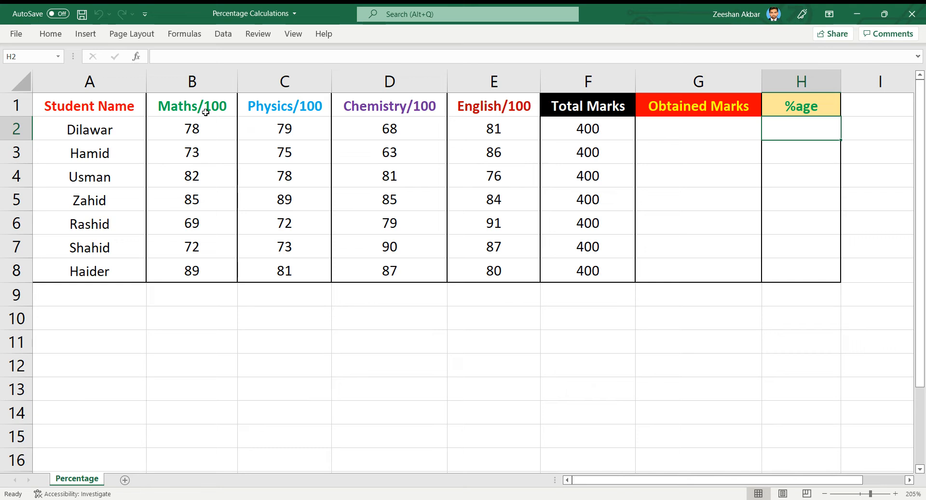
pyautogui.press('Left')
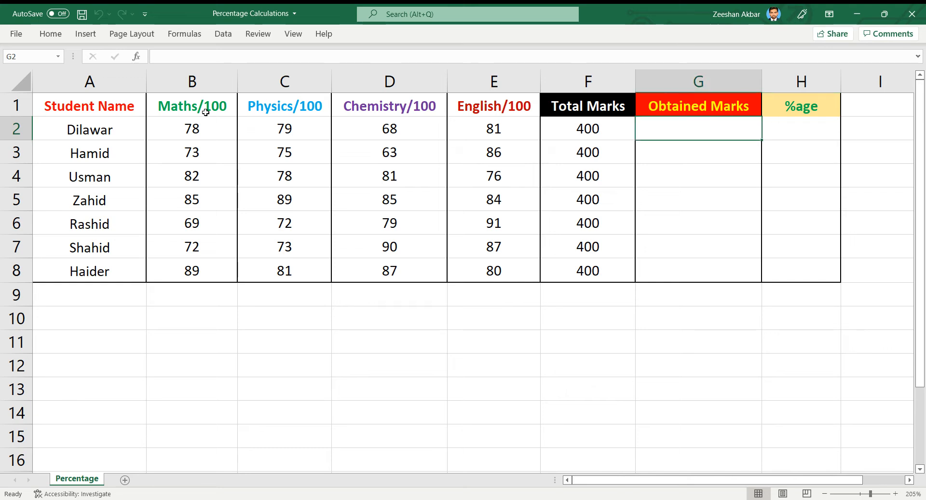
pyautogui.press('Up')
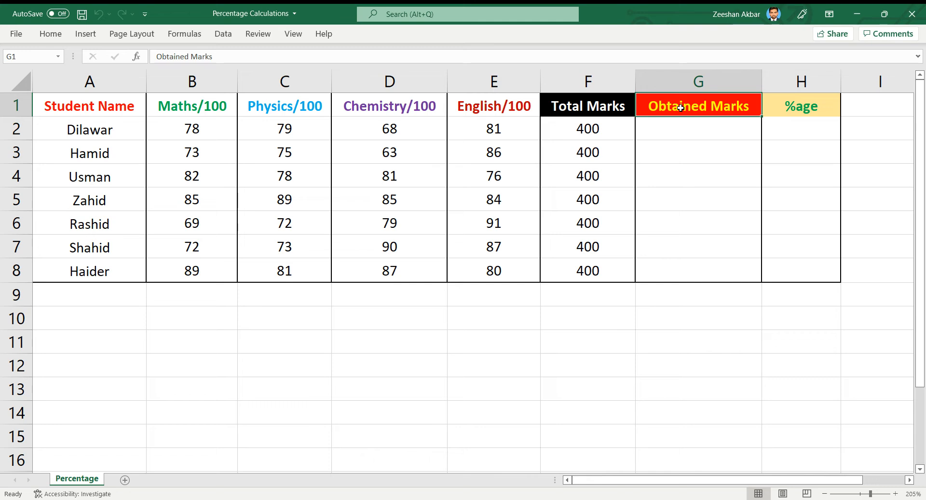
pyautogui.press('Down')
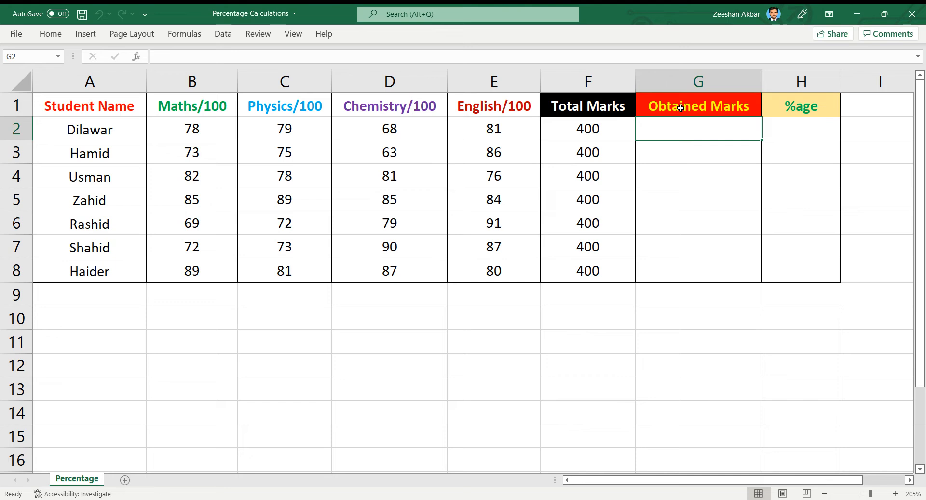
pyautogui.write('=')
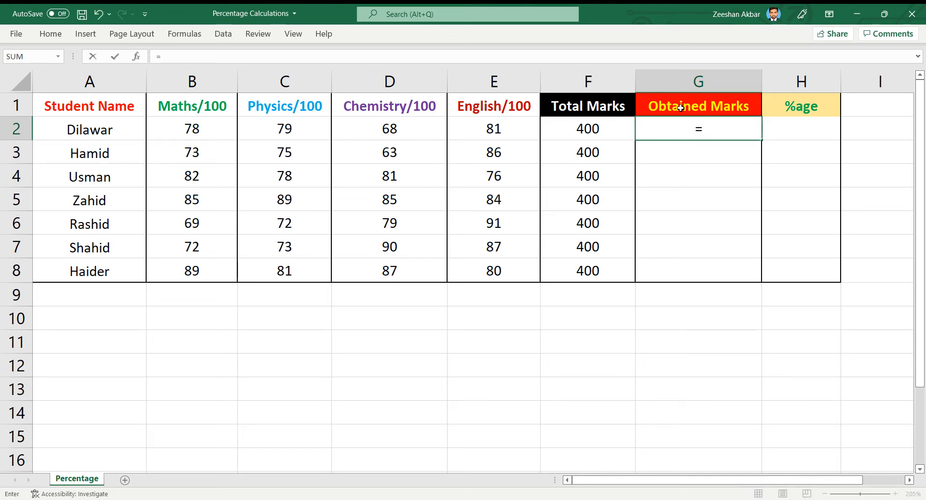
pyautogui.write('sum(')
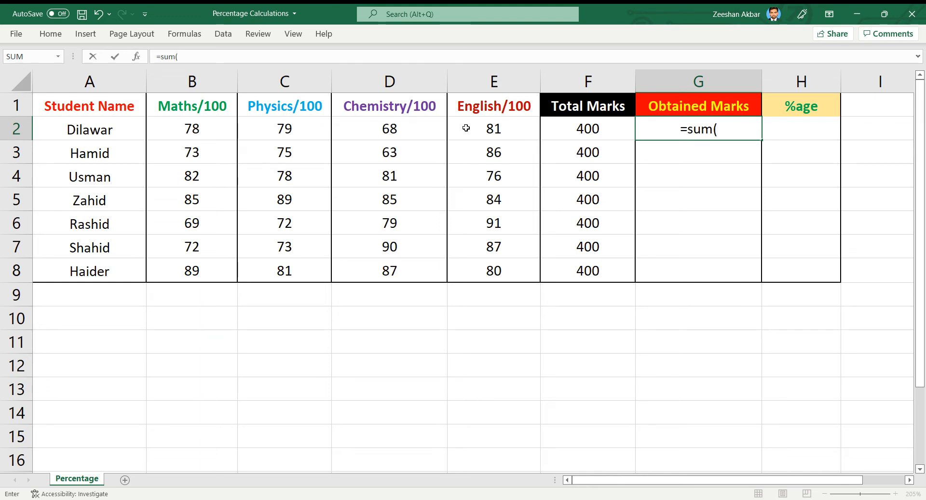
pyautogui.click(187, 128)
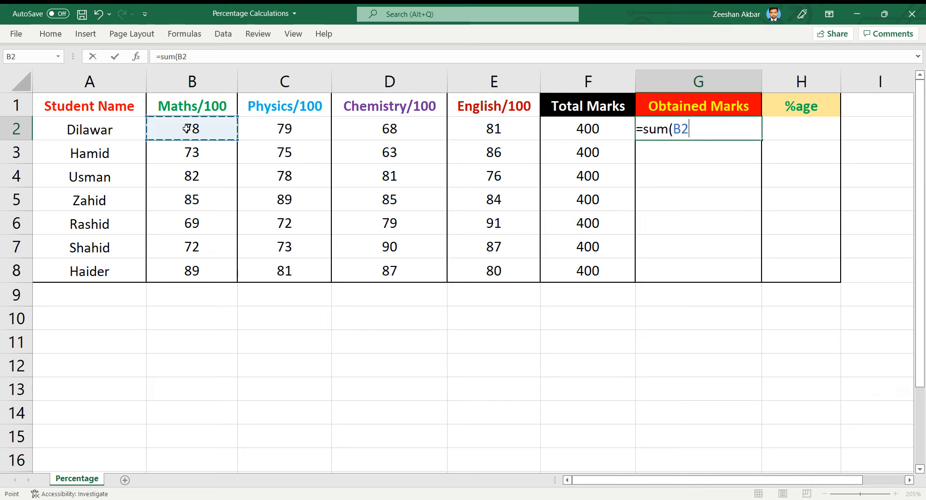
pyautogui.moveTo(187, 128); pyautogui.dragTo(467, 128)
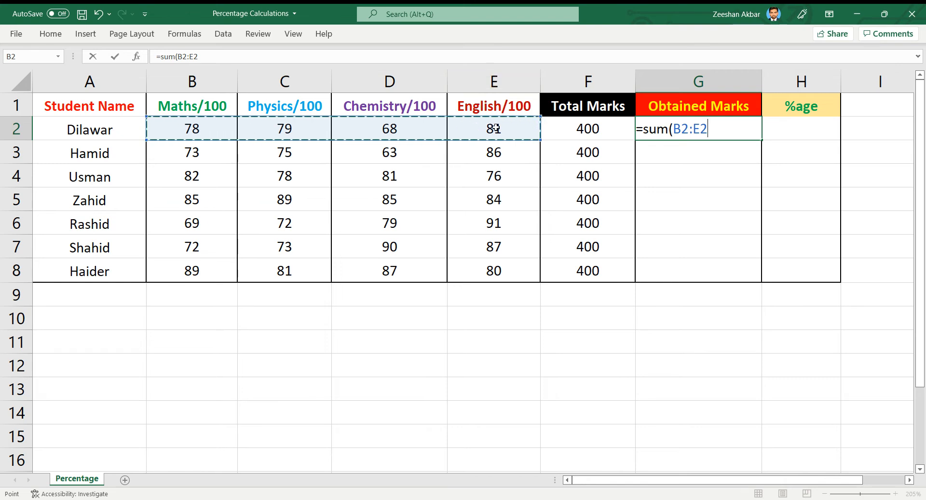
pyautogui.write(')')
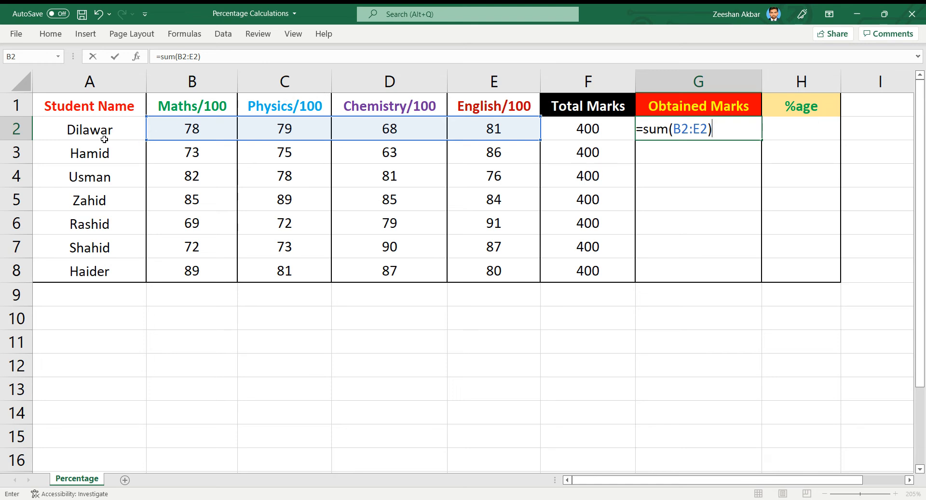
pyautogui.press('Return')
pyautogui.press('Up')
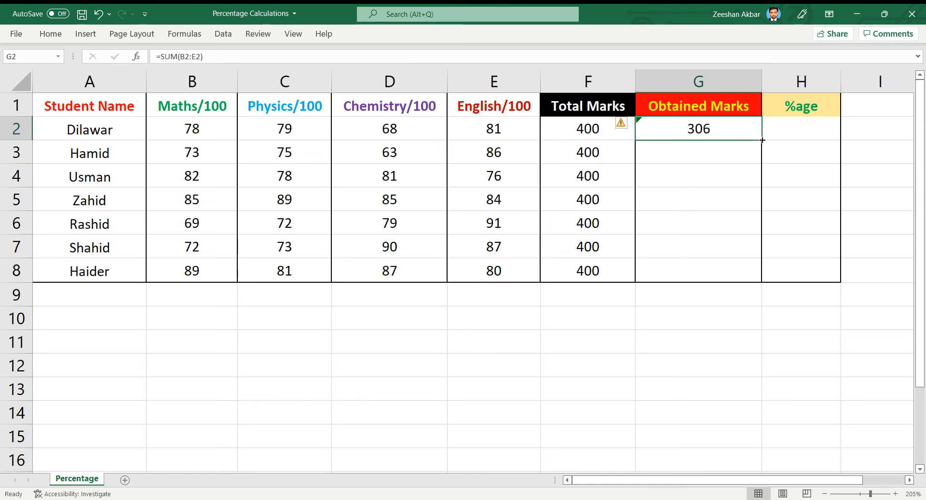
# Fill the Obtained Marks formula from G2 down to G8 and clear the error indicators on those cells
pyautogui.moveTo(761, 140); pyautogui.dragTo(761, 277)
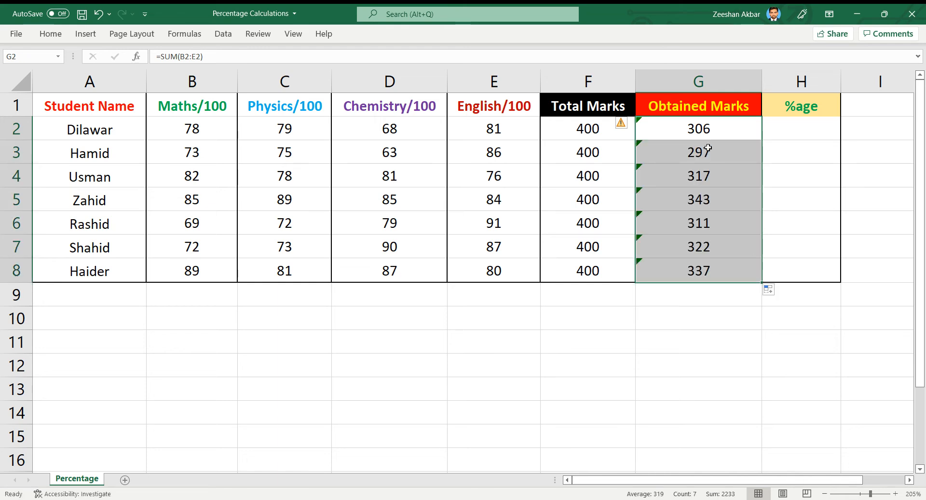
pyautogui.click(623, 124)
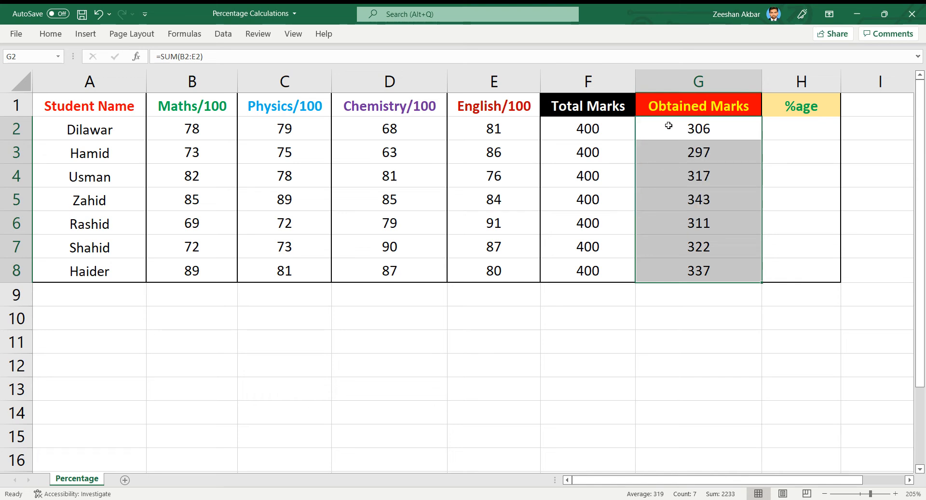
# Check the SUM formulas row by row in the Obtained Marks cells G2 to G8
pyautogui.click(716, 134)
pyautogui.press('Down')
pyautogui.press('Down')
pyautogui.press('Down')
pyautogui.press('Down')
pyautogui.press('Down')
pyautogui.press('Down')
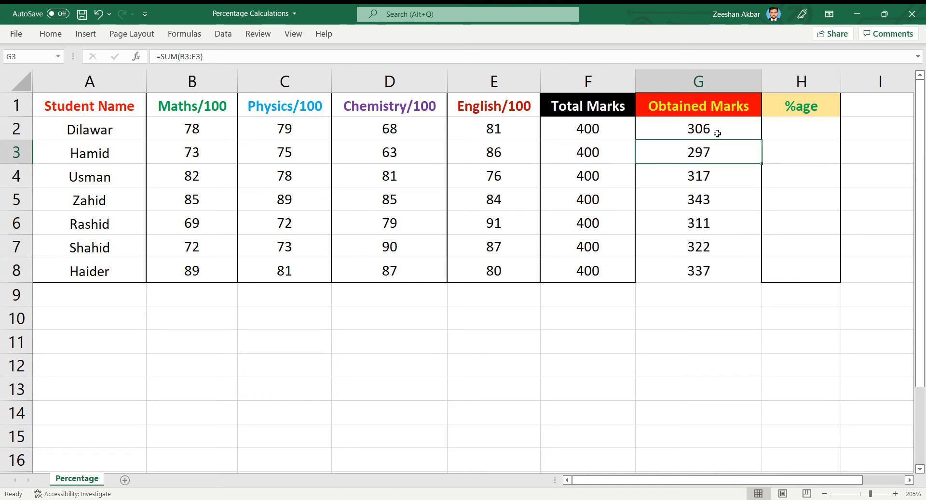
pyautogui.press('Up')
pyautogui.press('Up')
pyautogui.press('Up')
pyautogui.press('Up')
pyautogui.press('Up')
pyautogui.press('Up')
pyautogui.press('Up')
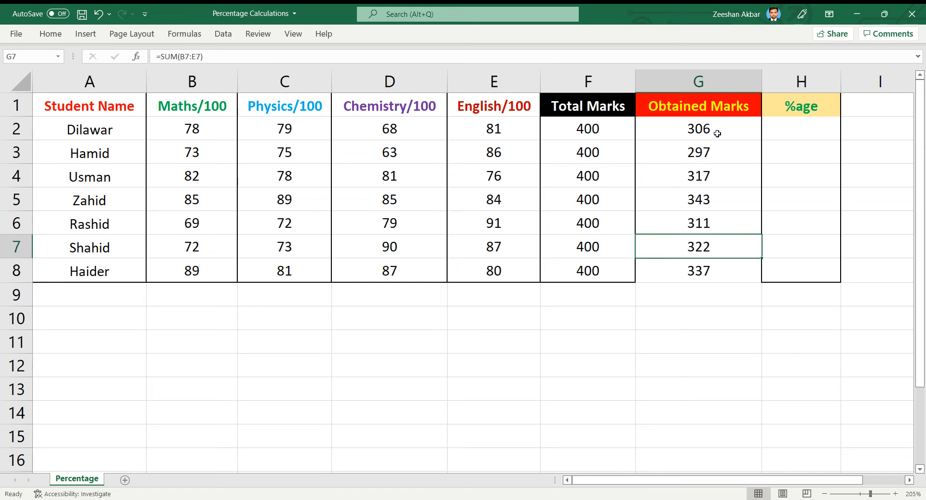
pyautogui.press('Down')
pyautogui.press('Down')
pyautogui.press('Down')
pyautogui.press('Down')
pyautogui.press('Down')
pyautogui.press('Down')
pyautogui.press('Down')
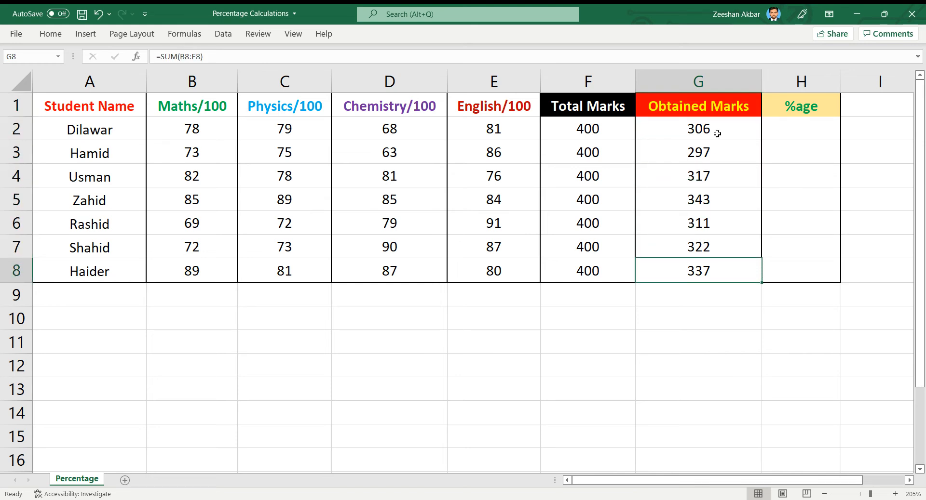
# Select the Total Marks values in F2:F8 to review the denominator of the percentage calculation
pyautogui.press('Left')
pyautogui.press('Up')
pyautogui.press('Up')
pyautogui.press('Up')
pyautogui.press('Up')
pyautogui.press('Up')
pyautogui.press('Up')
pyautogui.hotkey('shift', 'Down')
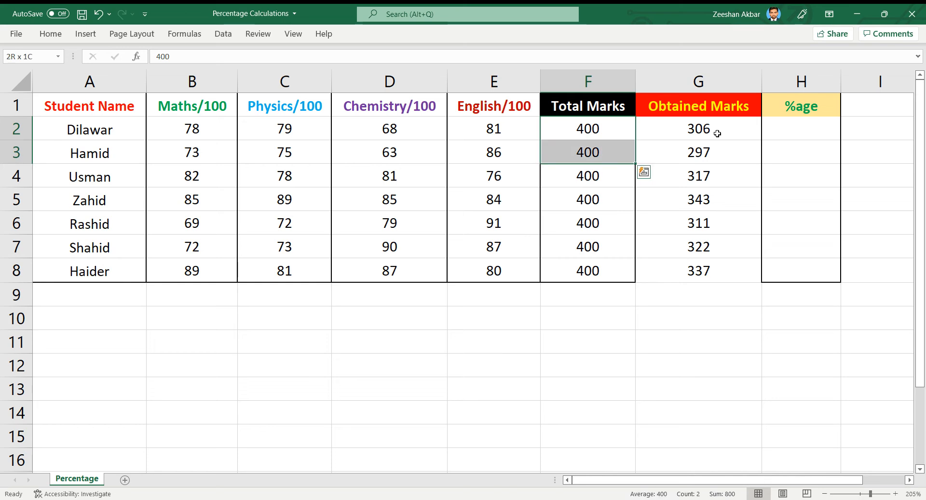
pyautogui.hotkey('shift', 'Down')
pyautogui.hotkey('shift', 'Down')
pyautogui.hotkey('shift', 'Down')
pyautogui.hotkey('shift', 'Down')
pyautogui.hotkey('shift', 'Down')
pyautogui.hotkey('shift', 'Down')
pyautogui.hotkey('shift', 'Up')
# Select the Obtained Marks values in G2:G8 to review them against the Total Marks
pyautogui.press('Right')
pyautogui.hotkey('shift', 'Down')
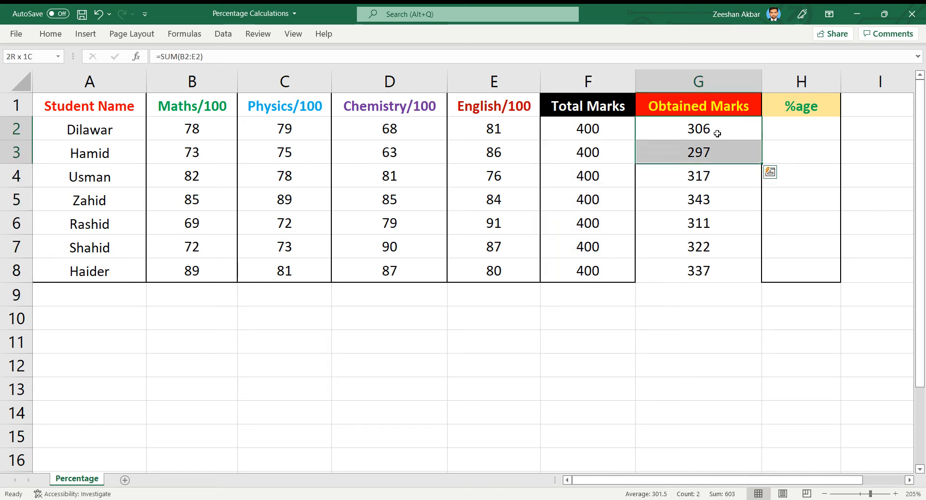
pyautogui.hotkey('shift', 'Down')
pyautogui.hotkey('shift', 'Down')
pyautogui.hotkey('shift', 'Down')
pyautogui.hotkey('shift', 'Down')
pyautogui.hotkey('shift', 'Down')
pyautogui.hotkey('shift', 'Down')
pyautogui.hotkey('shift', 'Down')
pyautogui.hotkey('shift', 'Up')
pyautogui.hotkey('shift', 'Up')
# Write the general percentage pattern =OM/TM*100 in H2 as a demonstration, without committing it
pyautogui.press('Right')
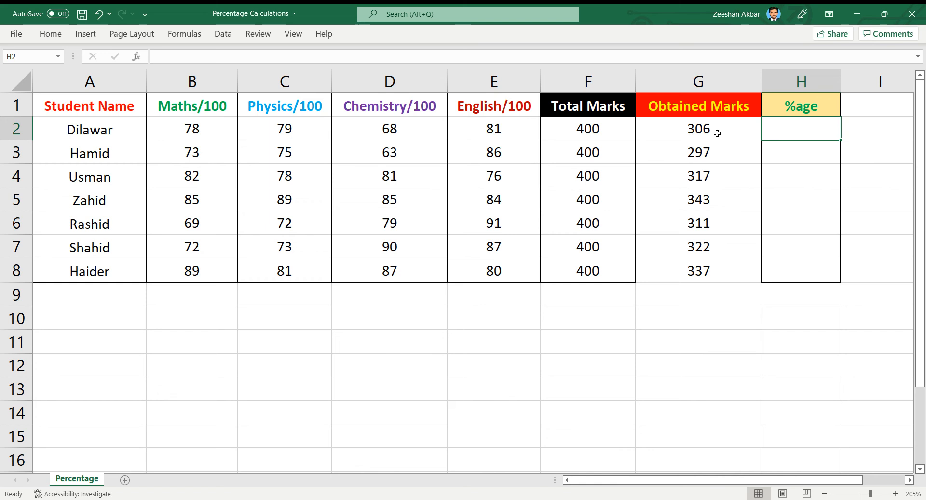
pyautogui.write('=')
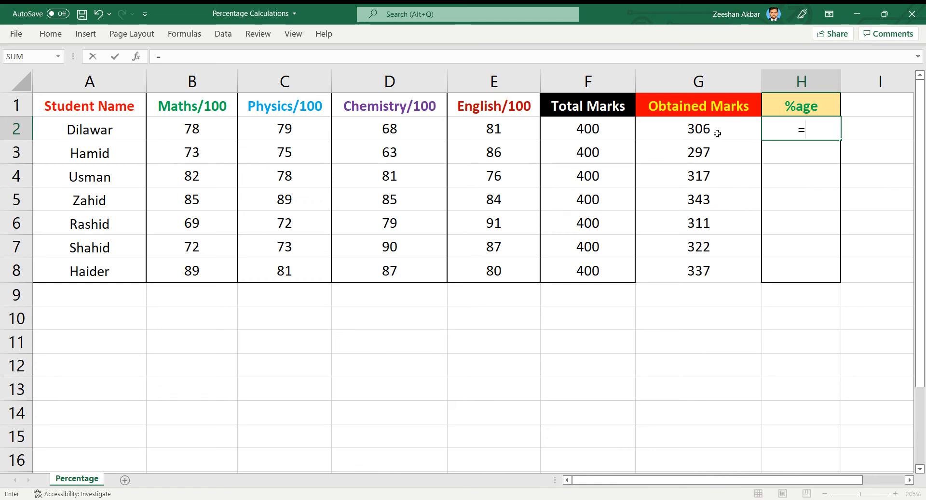
pyautogui.write('(')
pyautogui.press('BackSpace')
pyautogui.write('OM')
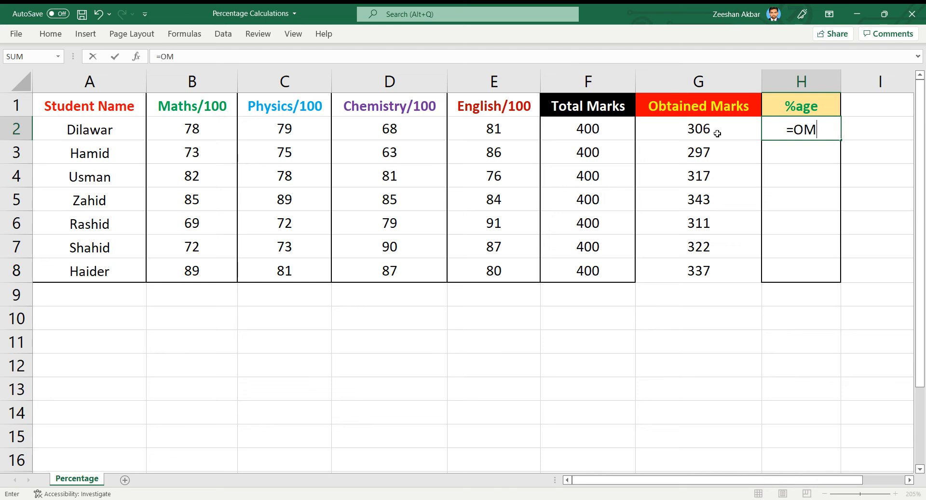
pyautogui.write('/TM')
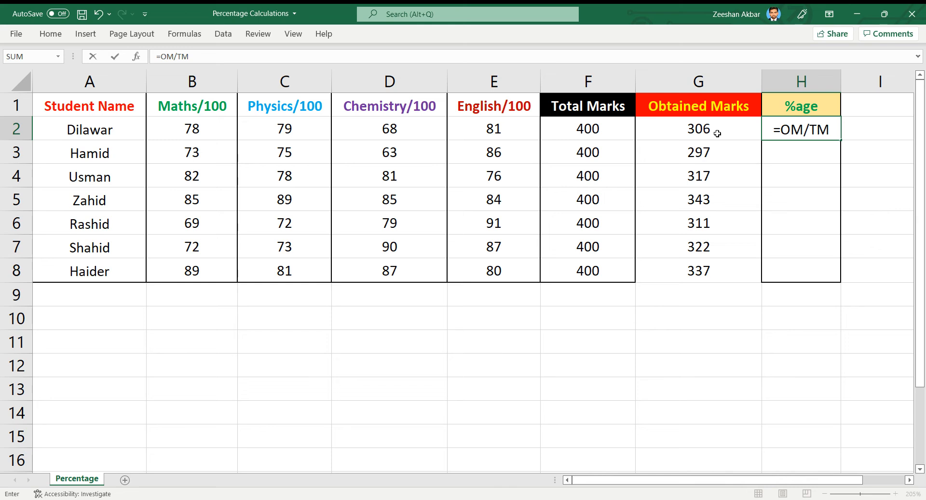
pyautogui.write('*100')
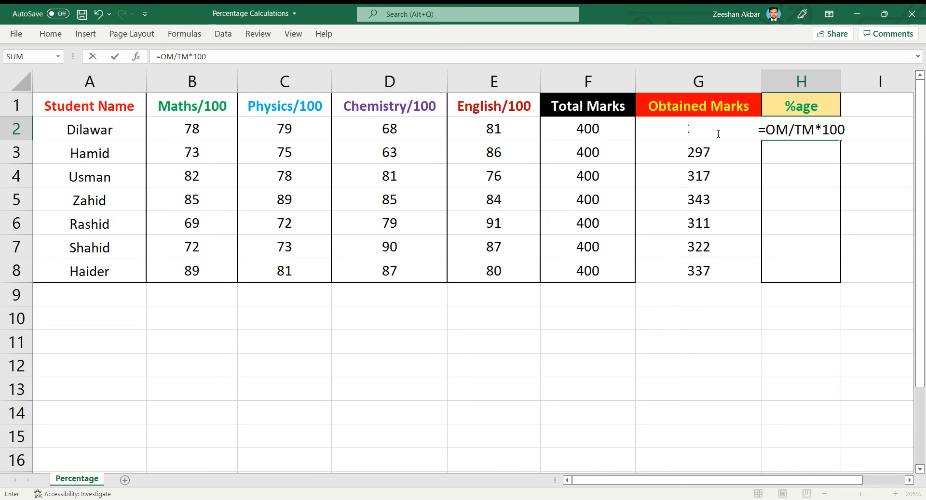
# Erase the demonstration formula from H2 and leave the cell empty
pyautogui.press('BackSpace')
pyautogui.press('BackSpace')
pyautogui.press('BackSpace')
pyautogui.press('BackSpace')
pyautogui.press('BackSpace')
pyautogui.press('BackSpace')
pyautogui.press('BackSpace')
pyautogui.press('BackSpace')
pyautogui.press('BackSpace')
pyautogui.press('BackSpace')
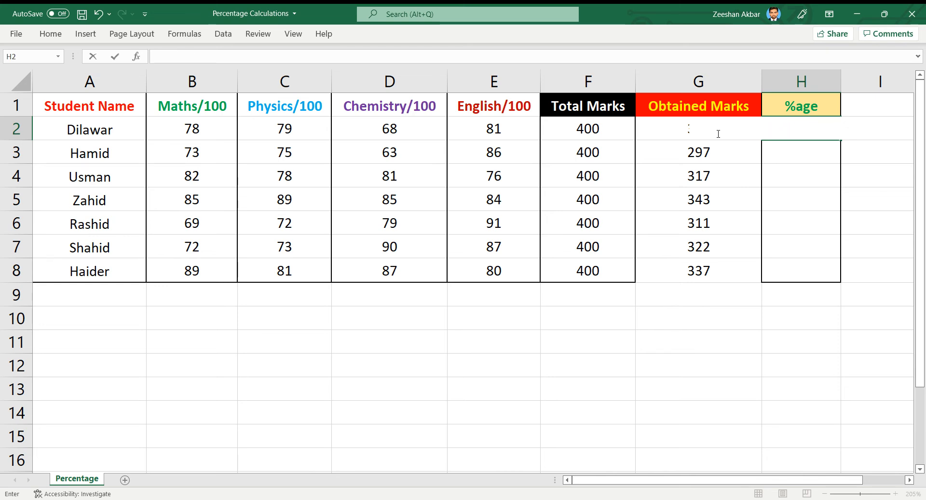
pyautogui.write('=')
pyautogui.press('BackSpace')
pyautogui.press('Return')
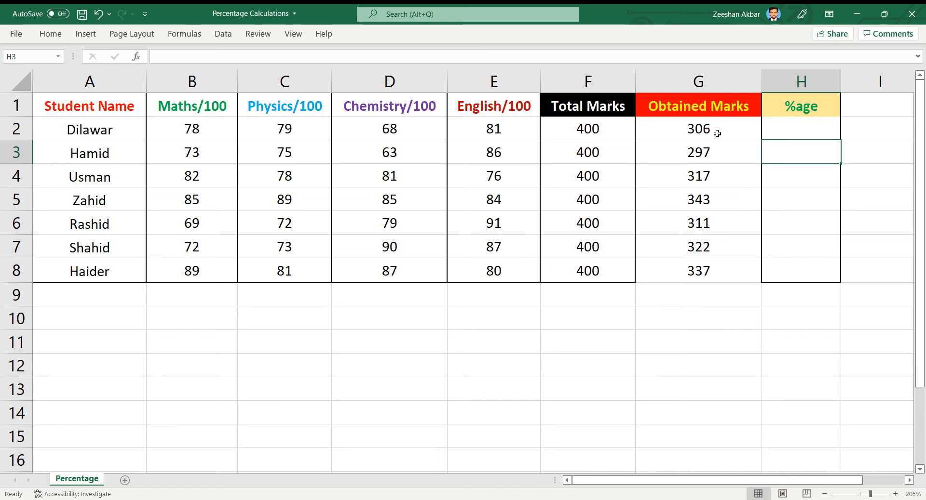
# Enter =G2/F2*100 in H2 to calculate the first student's percentage
pyautogui.press('Up')
pyautogui.write('=')
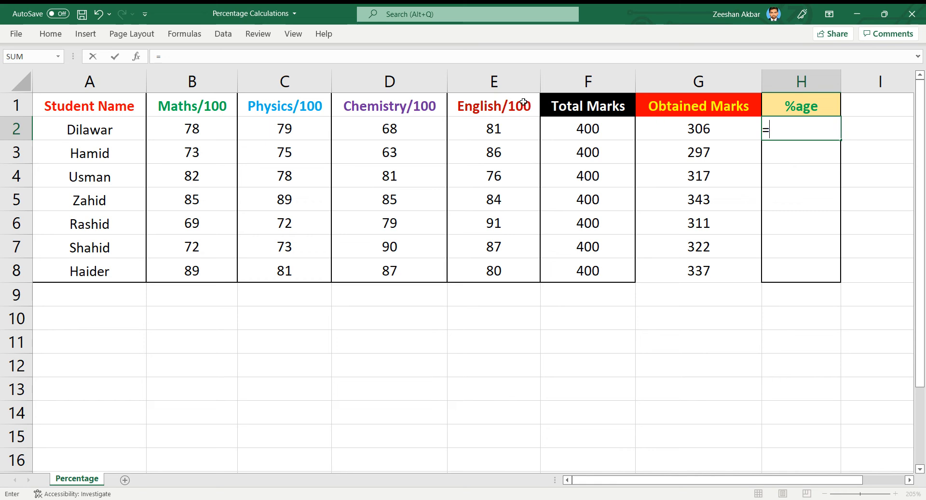
pyautogui.click(701, 129)
pyautogui.write('/')
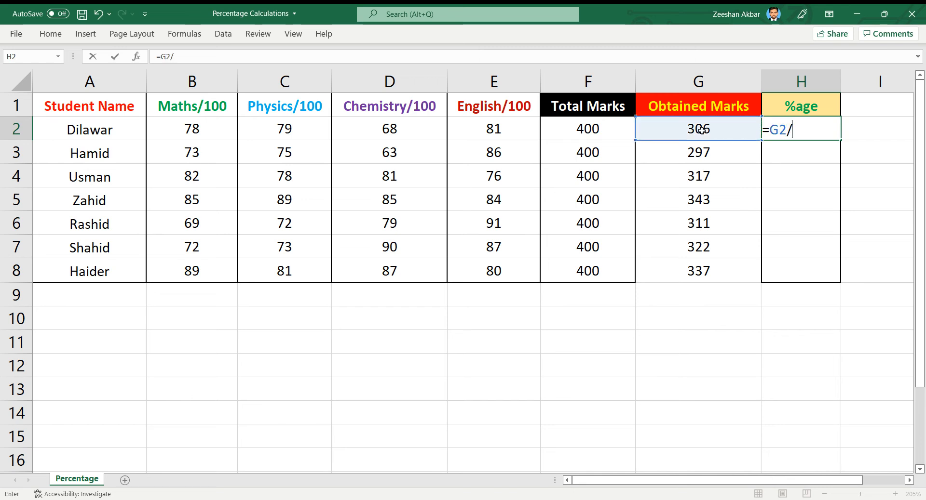
pyautogui.click(588, 129)
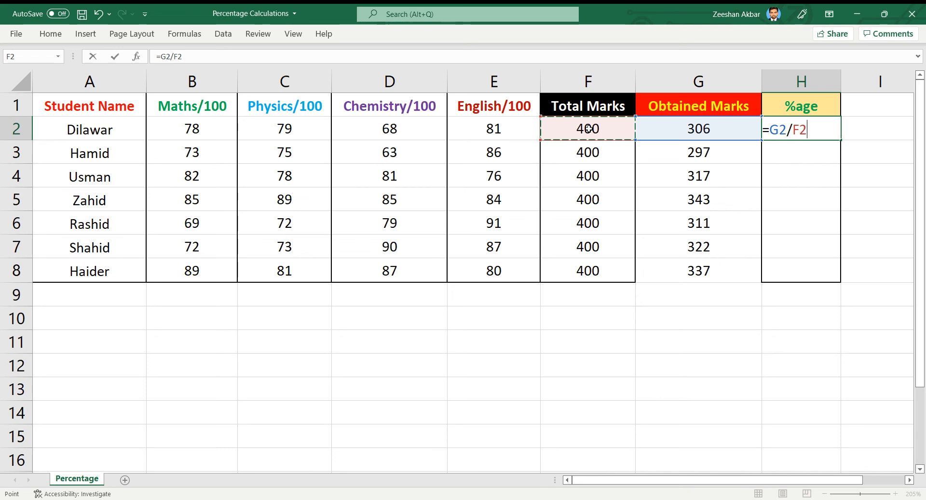
pyautogui.write('*100')
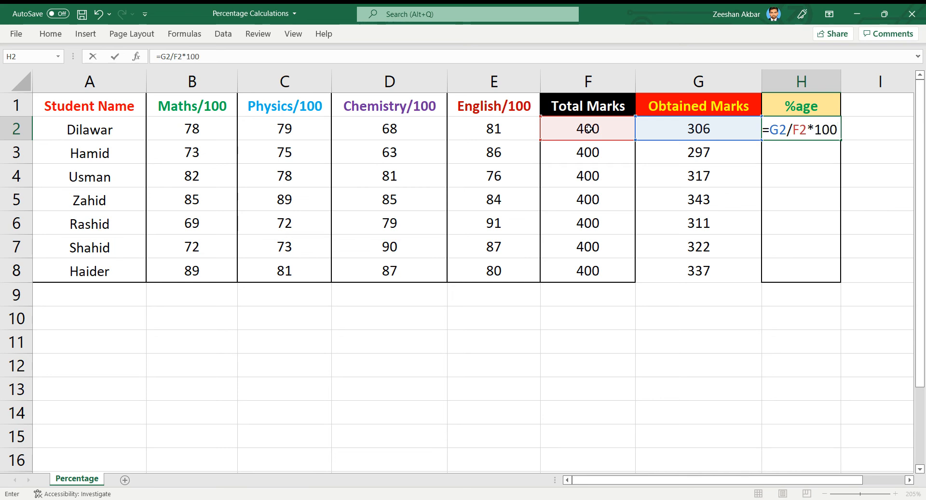
pyautogui.press('Return')
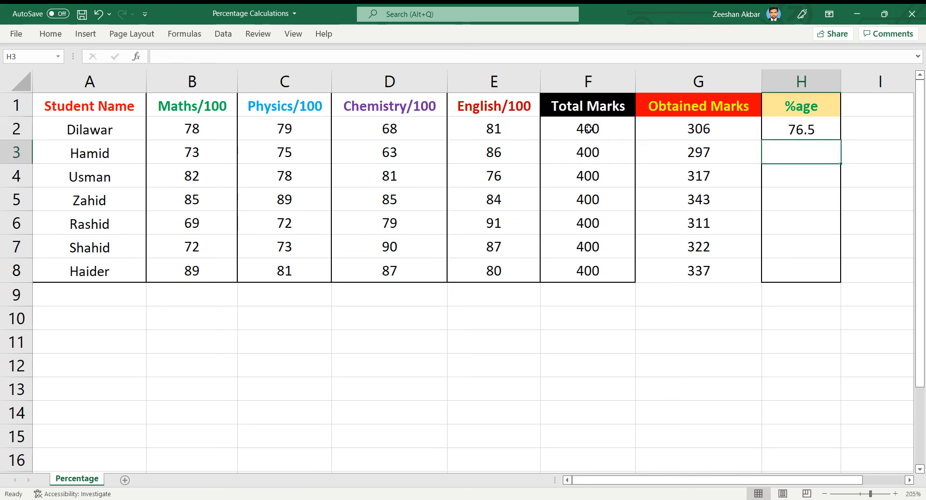
# Fill the percentage formula from H2 down to H8 for the remaining students
pyautogui.press('Up')
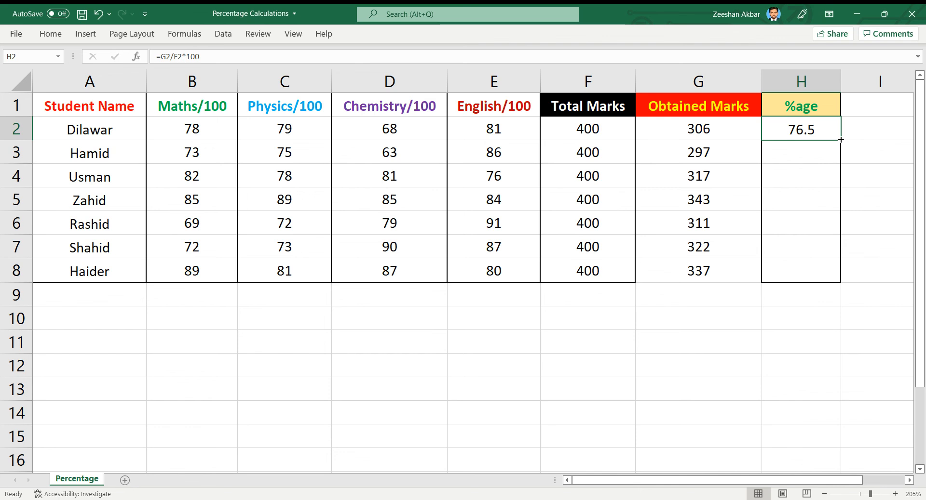
pyautogui.moveTo(841, 140); pyautogui.dragTo(834, 279)
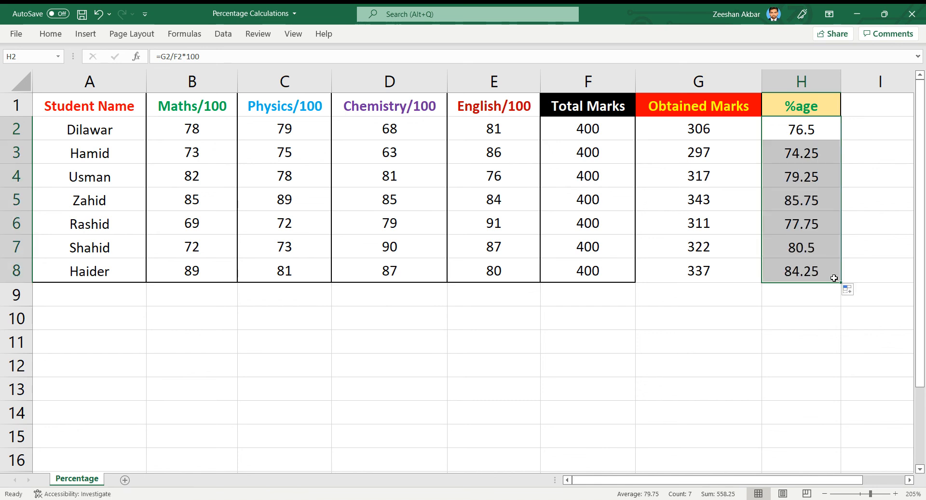
pyautogui.press('Down')
pyautogui.press('Up')
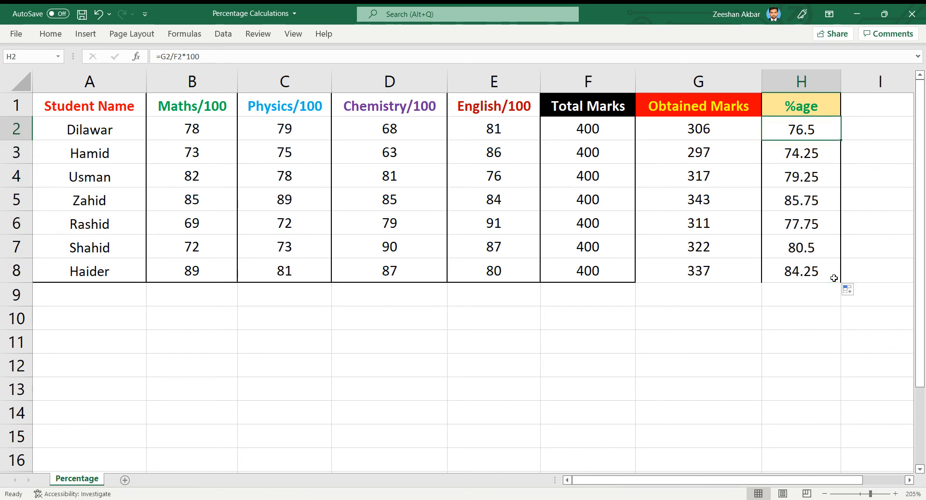
# Make the %age column bold from its header in H1 down to H8
pyautogui.press('Up')
pyautogui.hotkey('shift', 'Down')
pyautogui.hotkey('shift', 'Down')
pyautogui.hotkey('shift', 'Down')
pyautogui.hotkey('shift', 'Down')
pyautogui.hotkey('shift', 'Down')
pyautogui.hotkey('shift', 'Down')
pyautogui.hotkey('shift', 'Down')
pyautogui.hotkey('shift', 'Down')
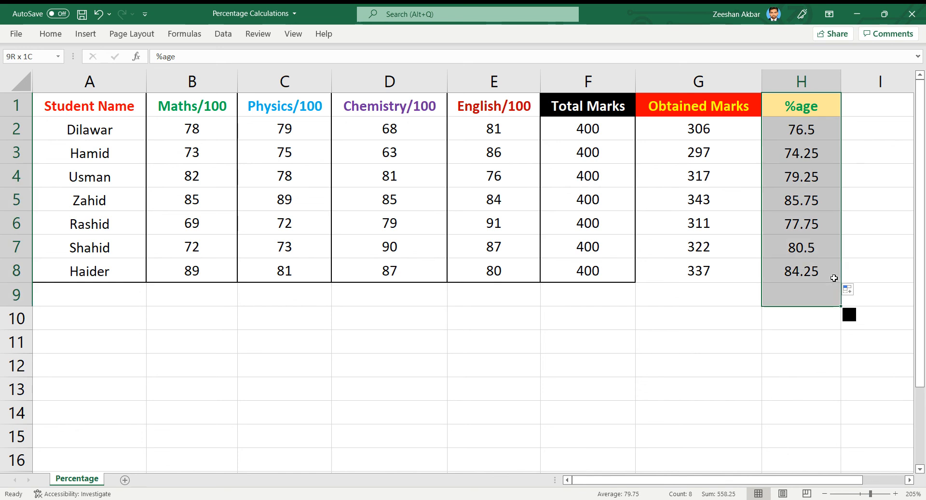
pyautogui.hotkey('shift', 'Up')
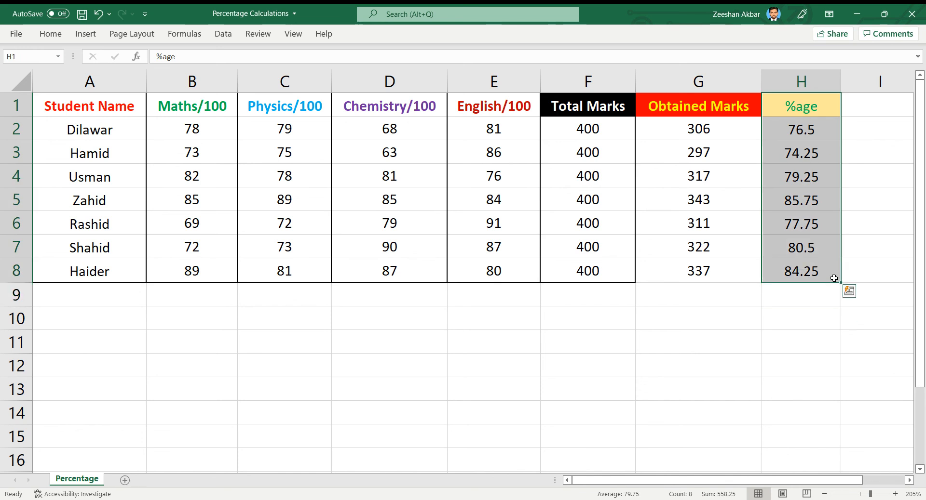
pyautogui.hotkey('ctrl', 'b')
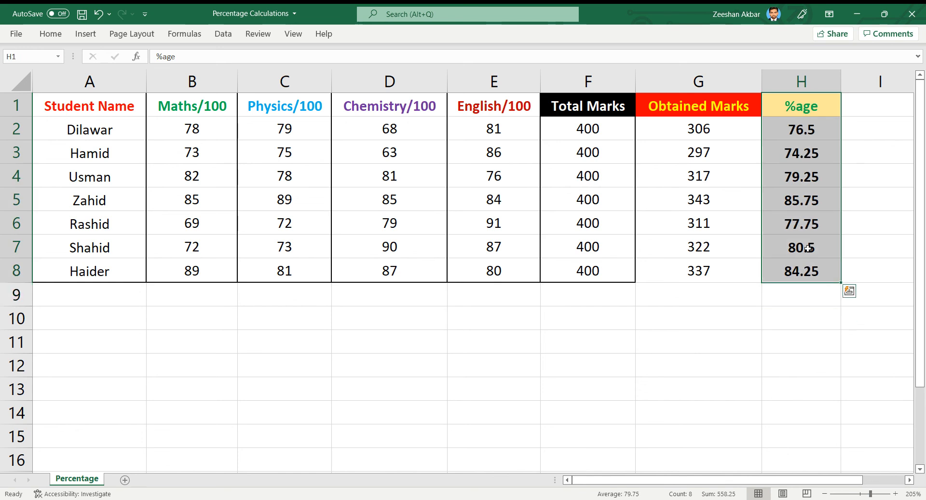
# Set the font colour of the %age column cells H1:H8 to red
pyautogui.click(57, 33)
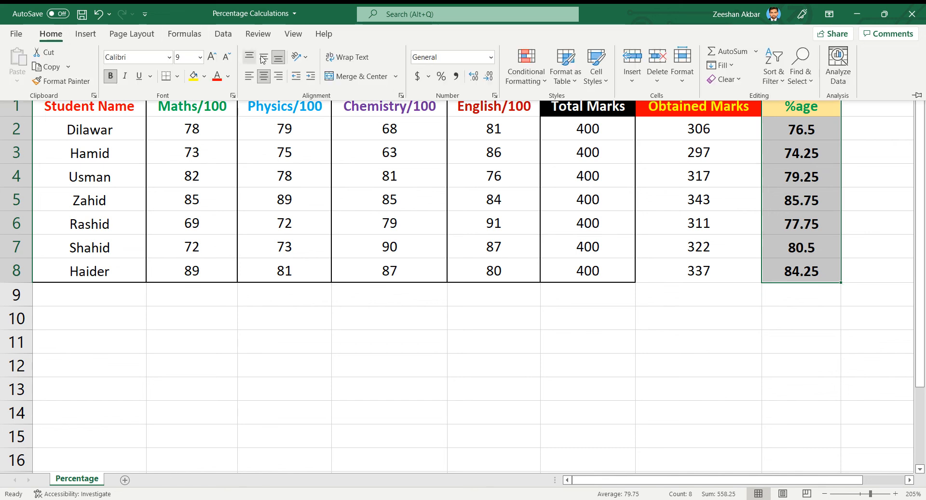
pyautogui.click(228, 77)
pyautogui.click(227, 205)
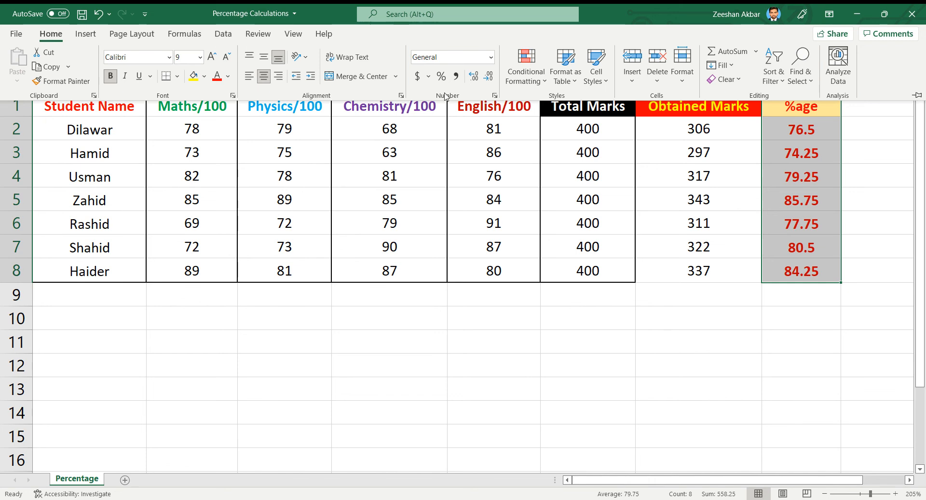
pyautogui.click(432, 149)
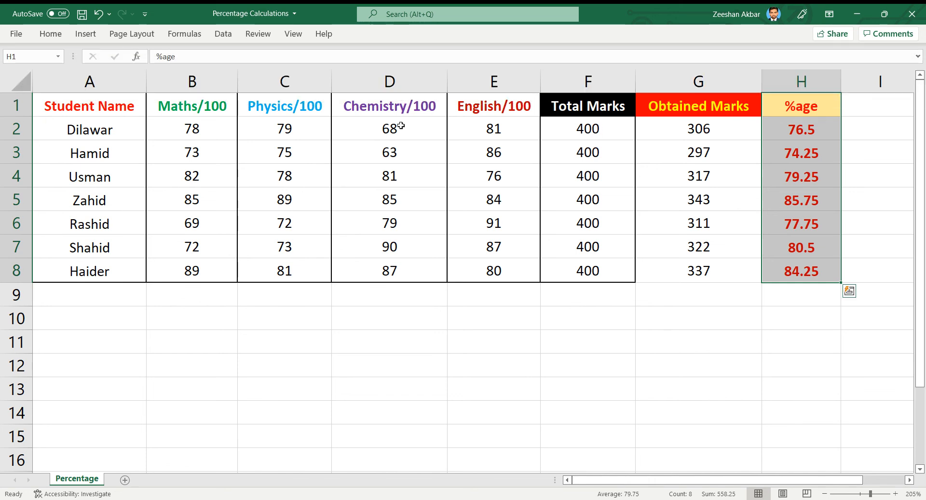
# Review the Obtained Marks in G2:G8 and the percentage formula in H2
pyautogui.click(693, 129)
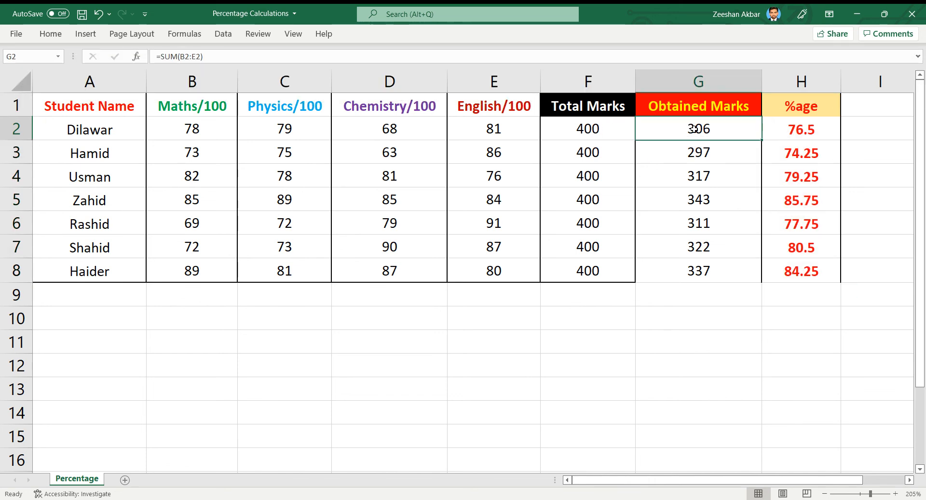
pyautogui.hotkey('shift', 'Down')
pyautogui.hotkey('shift', 'Down')
pyautogui.hotkey('shift', 'Down')
pyautogui.hotkey('shift', 'Down')
pyautogui.hotkey('shift', 'Down')
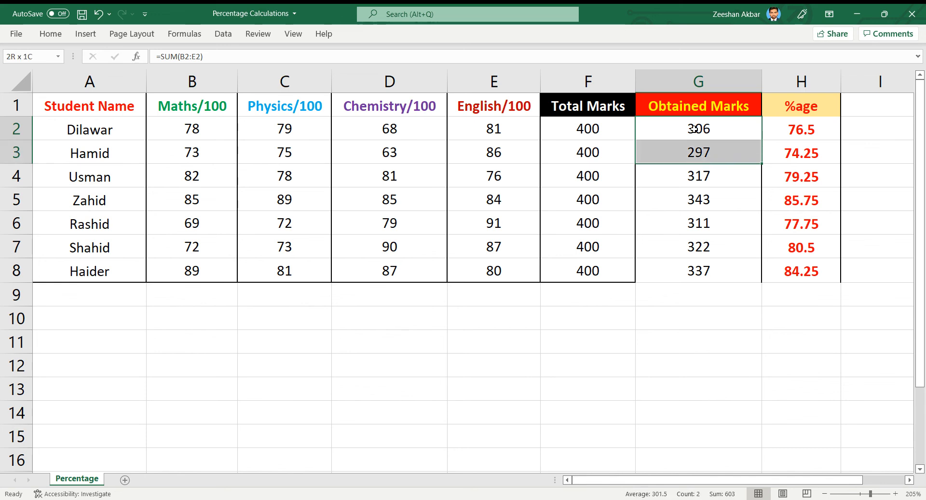
pyautogui.hotkey('shift', 'Down')
pyautogui.press('Right')
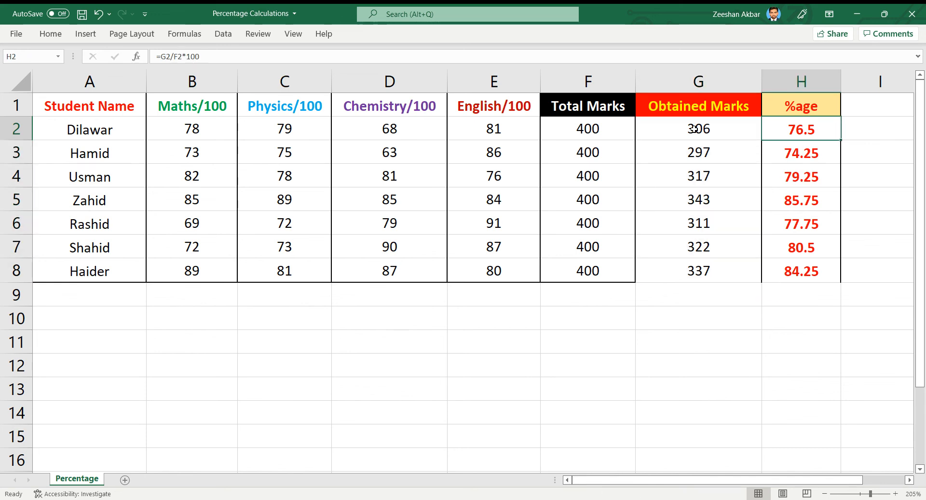
# Enter the explanatory text "(obtained Marks)/(Total Marks)*100" in D11 below the marks table
pyautogui.click(387, 345)
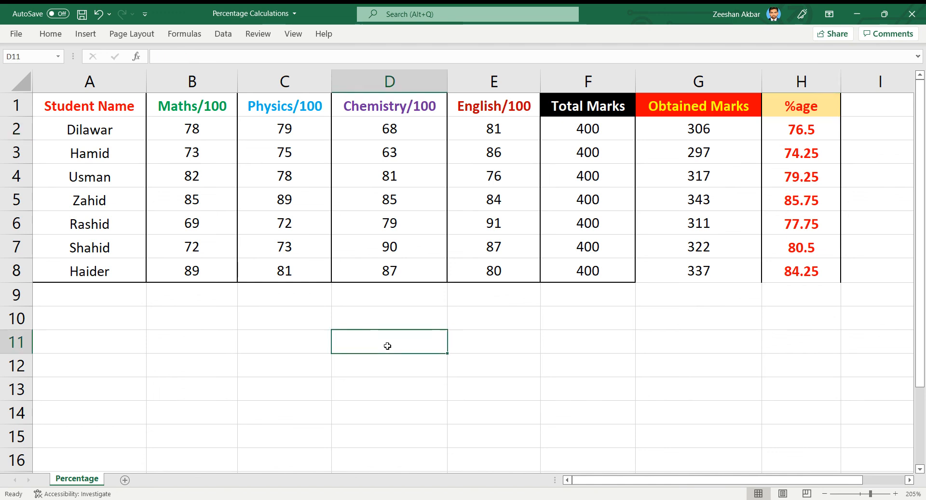
pyautogui.write('(o')
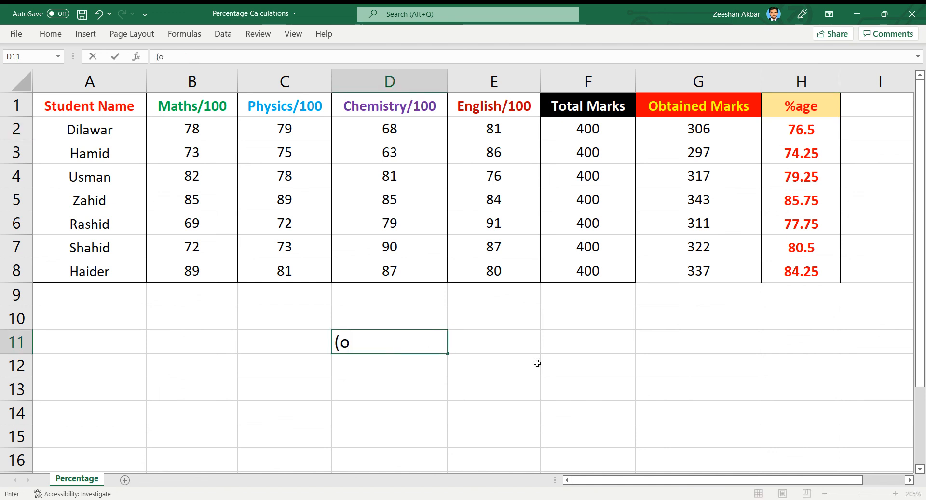
pyautogui.write('btained M')
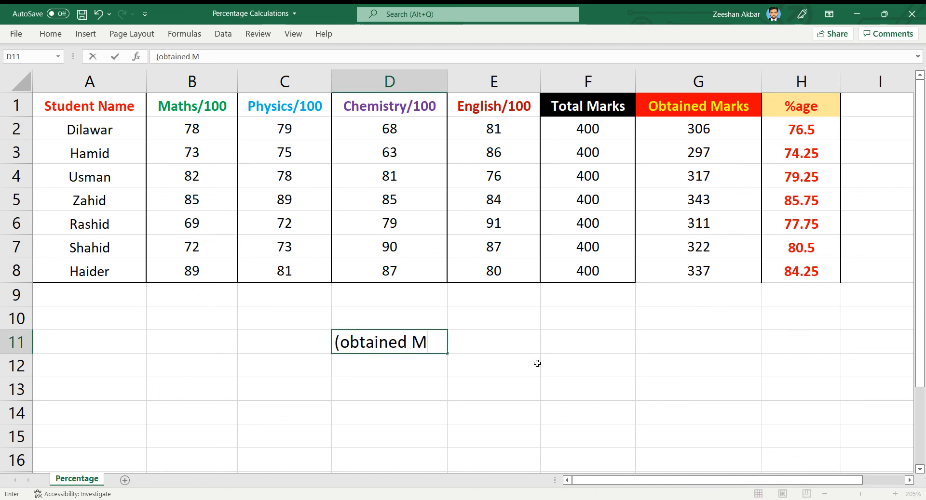
pyautogui.write('arks)/')
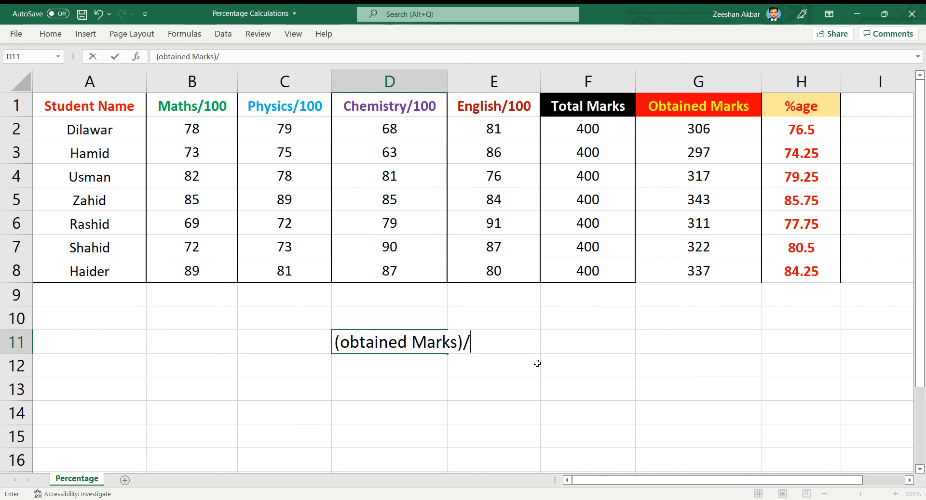
pyautogui.write('(Total Marks)')
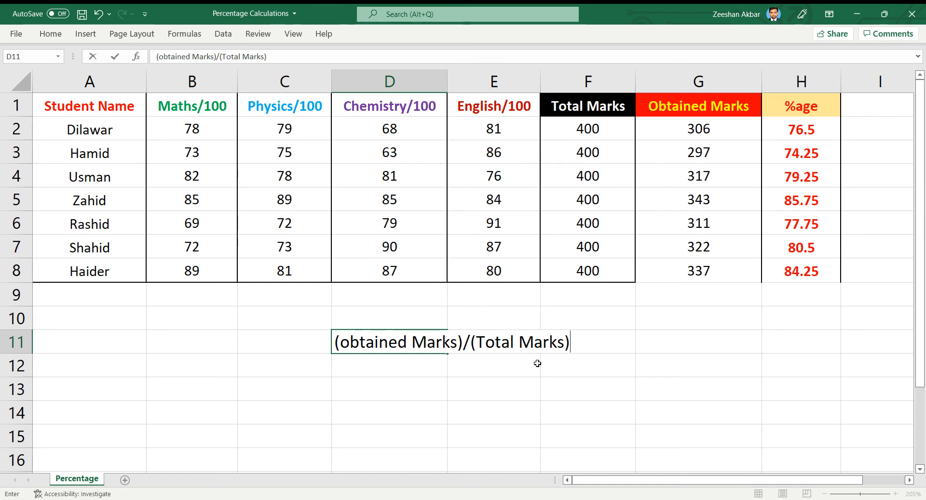
pyautogui.write('*100')
pyautogui.press('Left')
pyautogui.press('Left')
pyautogui.press('Right')
pyautogui.press('Right')
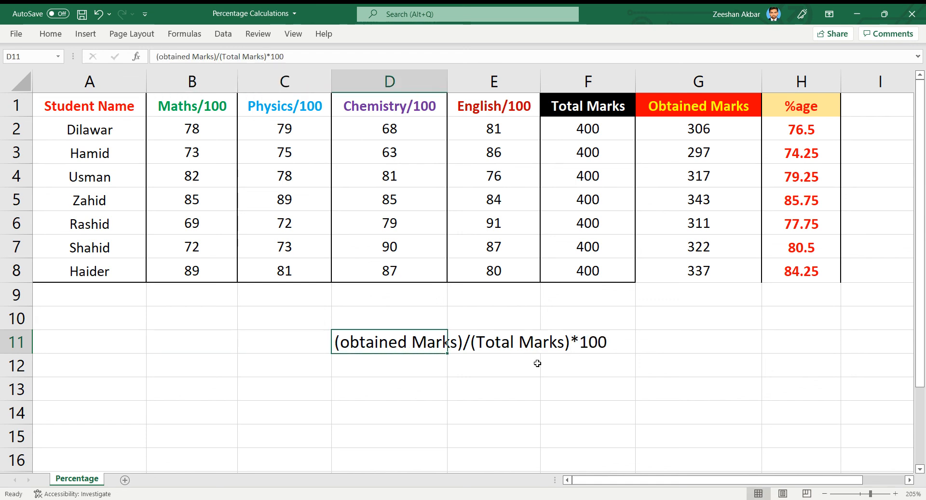
# Fill the percentage formula from H2 down the %age column through H8
pyautogui.press('Left')
pyautogui.press('Left')
pyautogui.press('Right')
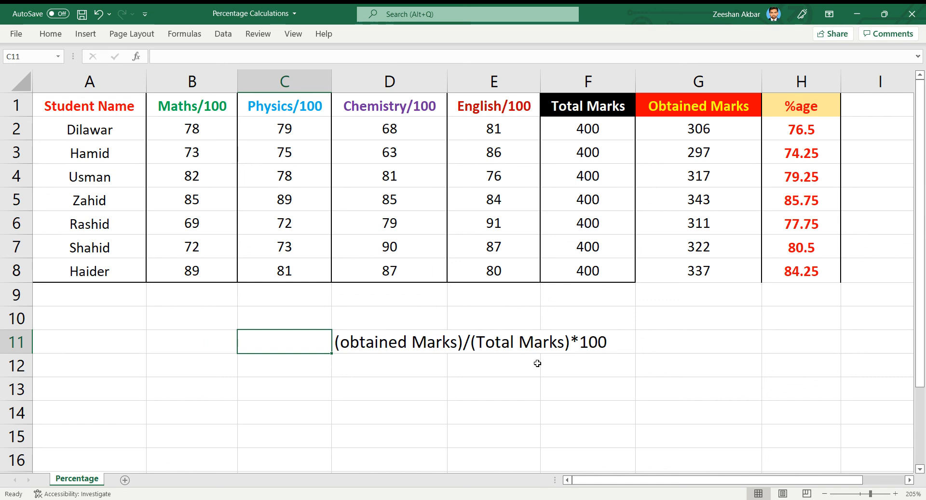
pyautogui.click(804, 127)
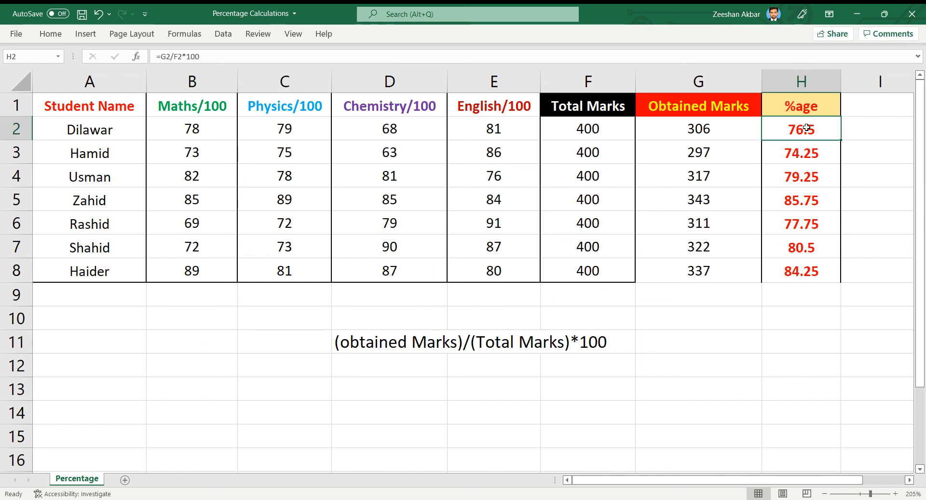
pyautogui.moveTo(841, 140); pyautogui.dragTo(836, 277)
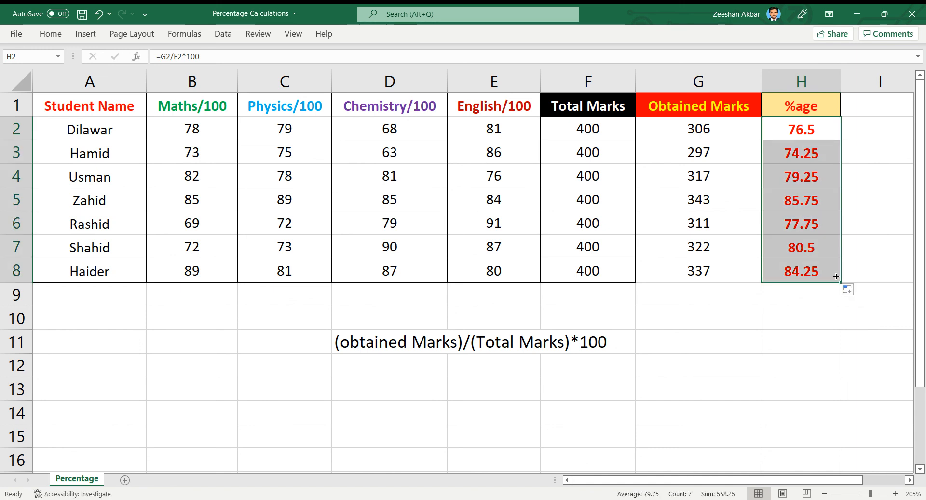
# Review the percentage formulas row by row in the %age column, H2:H8
pyautogui.press('Down')
pyautogui.press('Down')
pyautogui.press('Down')
pyautogui.press('Down')
pyautogui.press('Down')
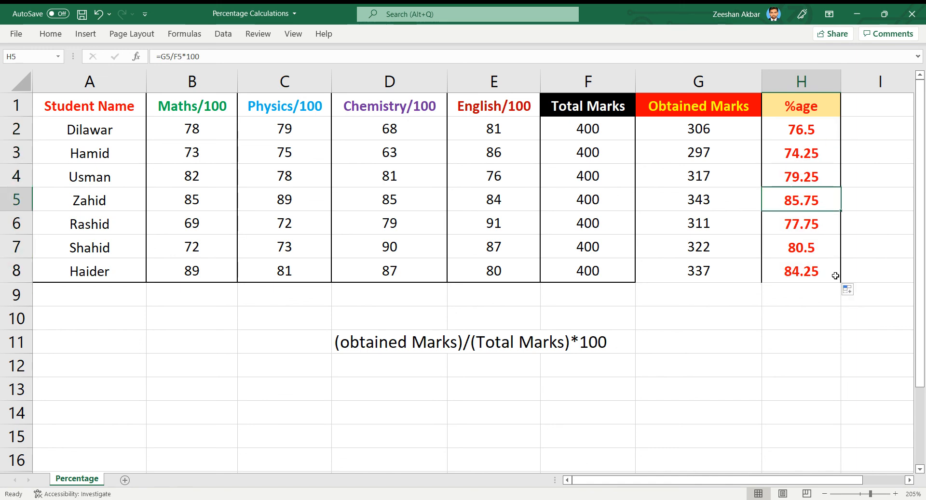
pyautogui.press('Up')
pyautogui.press('Up')
pyautogui.press('Up')
pyautogui.press('Up')
pyautogui.press('Up')
pyautogui.press('Up')
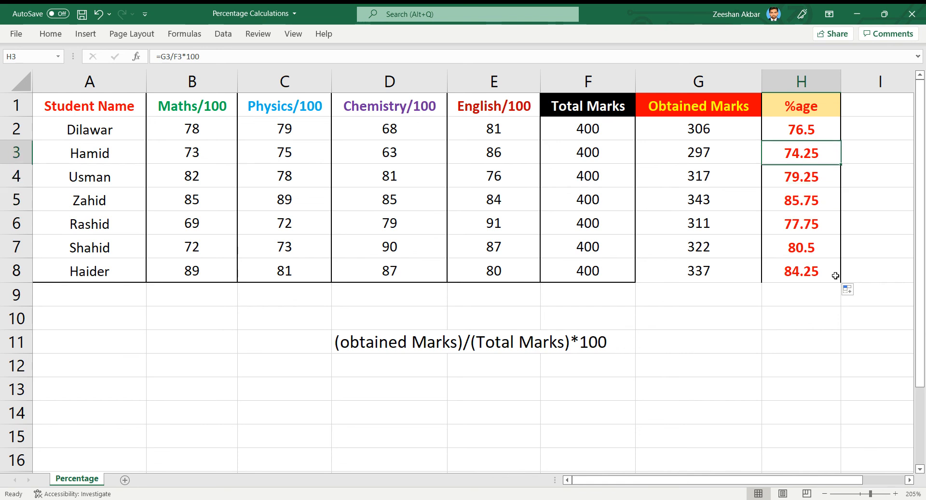
# Check the Total Marks entries for all students in F2:F8
pyautogui.press('Left')
pyautogui.press('Left')
pyautogui.press('Down')
pyautogui.press('Down')
pyautogui.press('Down')
pyautogui.press('Down')
pyautogui.press('Down')
pyautogui.press('Down')
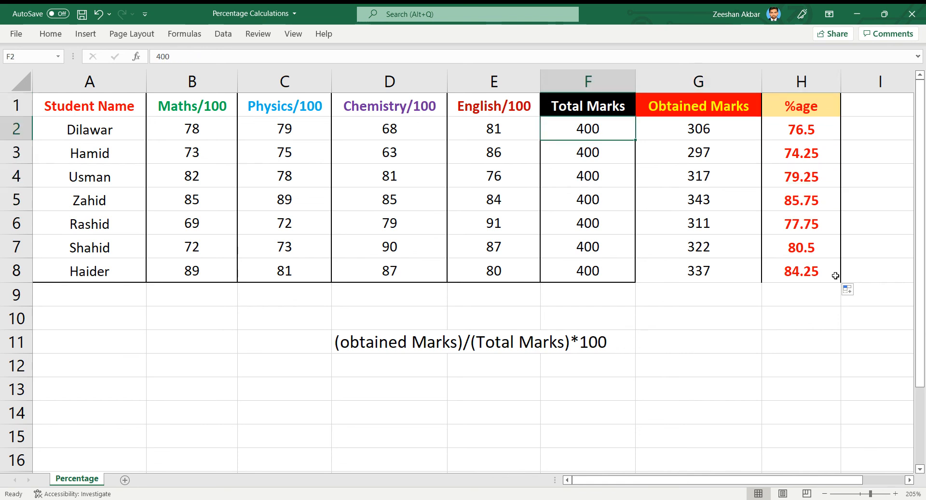
pyautogui.press('Down')
pyautogui.press('Up')
pyautogui.press('Up')
pyautogui.press('Up')
pyautogui.press('Up')
pyautogui.press('Up')
pyautogui.press('Up')
pyautogui.press('Up')
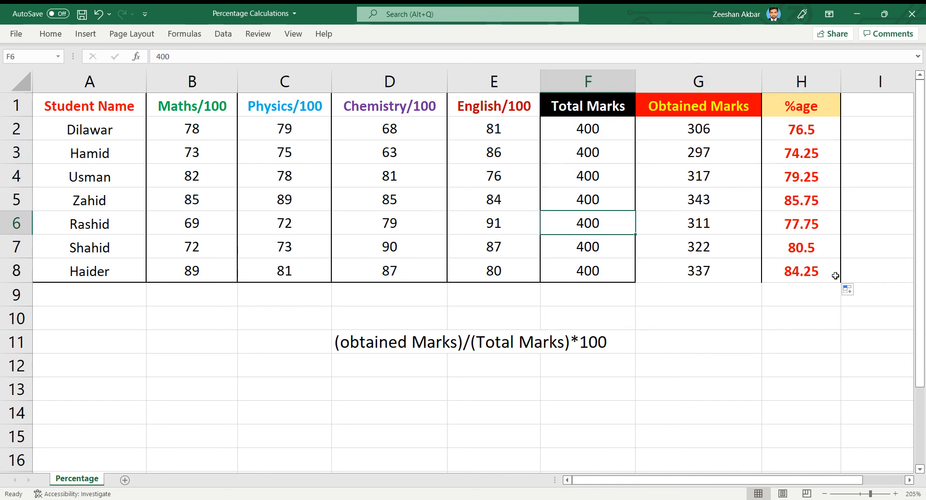
# Inspect the sum formulas in the Obtained Marks column, G2:G8
pyautogui.press('Right')
pyautogui.press('Down')
pyautogui.press('Down')
pyautogui.press('Down')
pyautogui.press('Down')
pyautogui.press('Down')
pyautogui.press('Down')
pyautogui.press('Down')
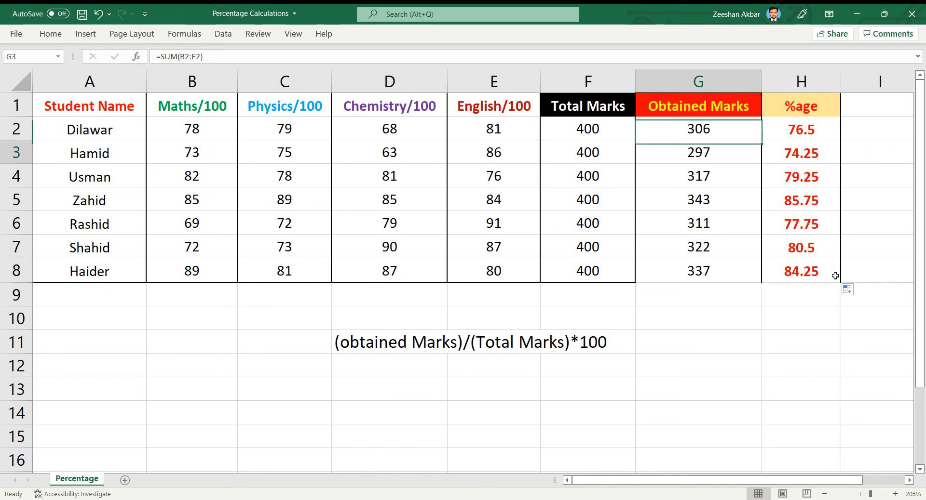
# Recheck the %age formulas from the last student's row in H8 back up to the first rows
pyautogui.press('Right')
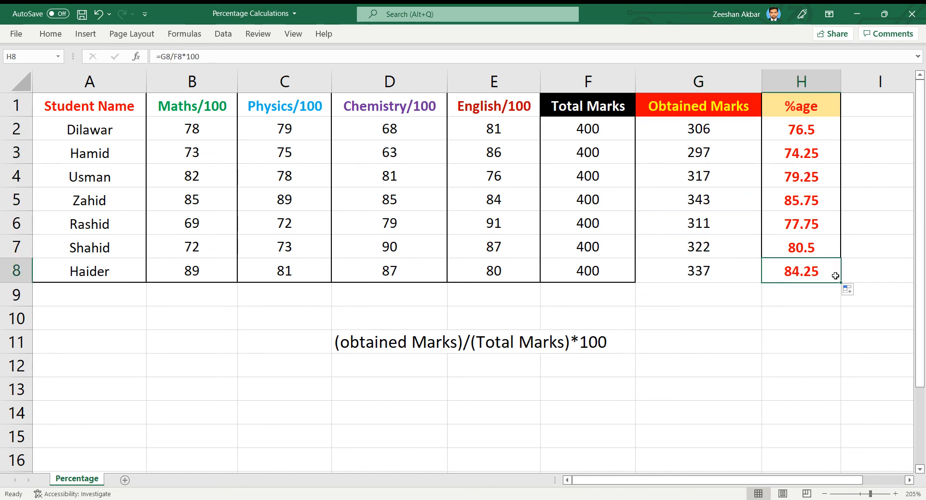
pyautogui.press('Up')
pyautogui.press('Up')
pyautogui.press('Up')
pyautogui.press('Up')
pyautogui.press('Up')
pyautogui.press('Up')
pyautogui.press('Up')
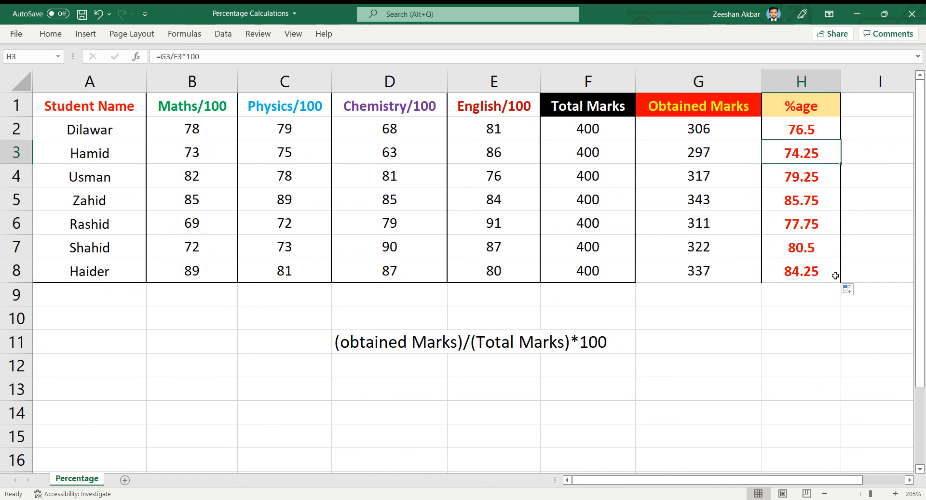